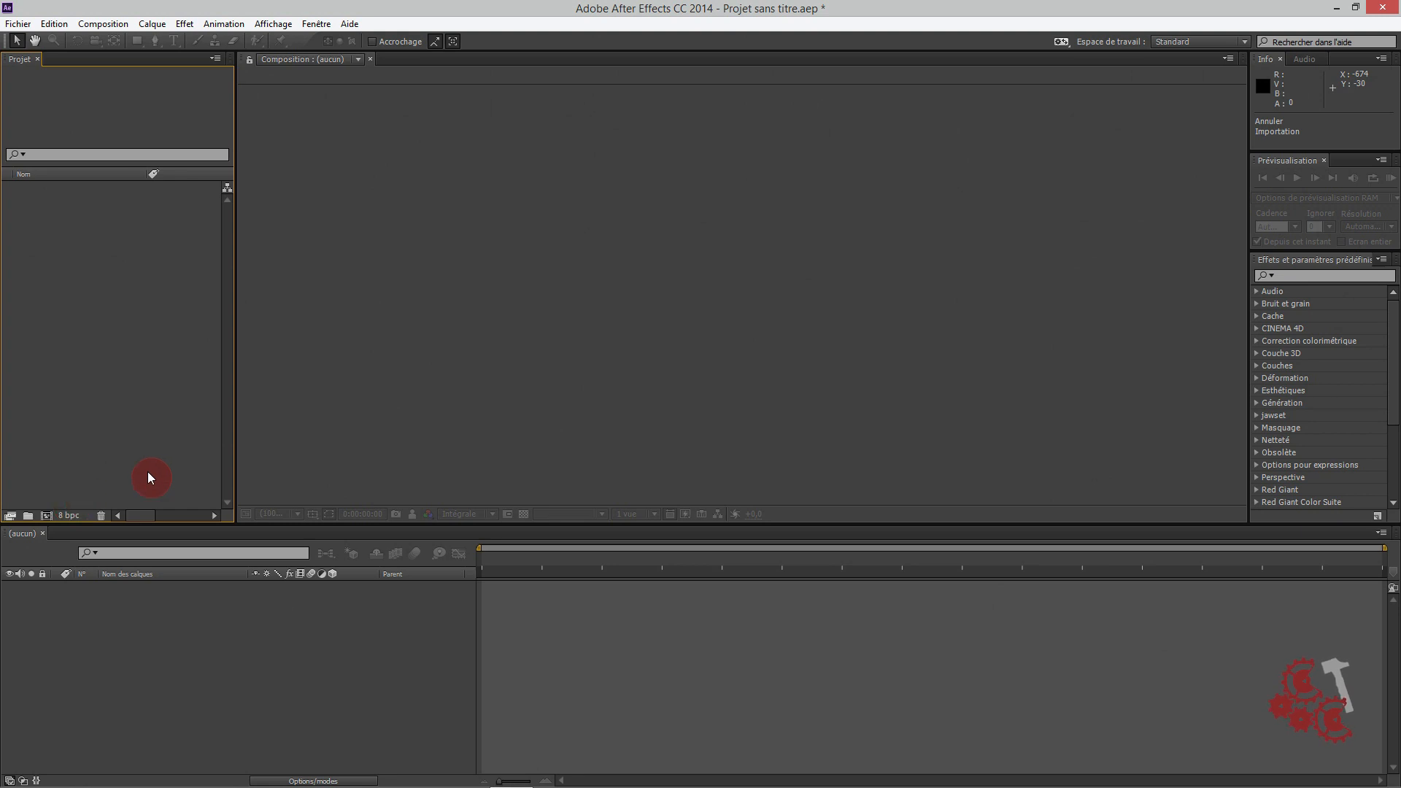
Step: Import all nine image files from the Images folder inside (Metrage) as footage into the project
right_click(132, 267)
mouse_move(194, 341)
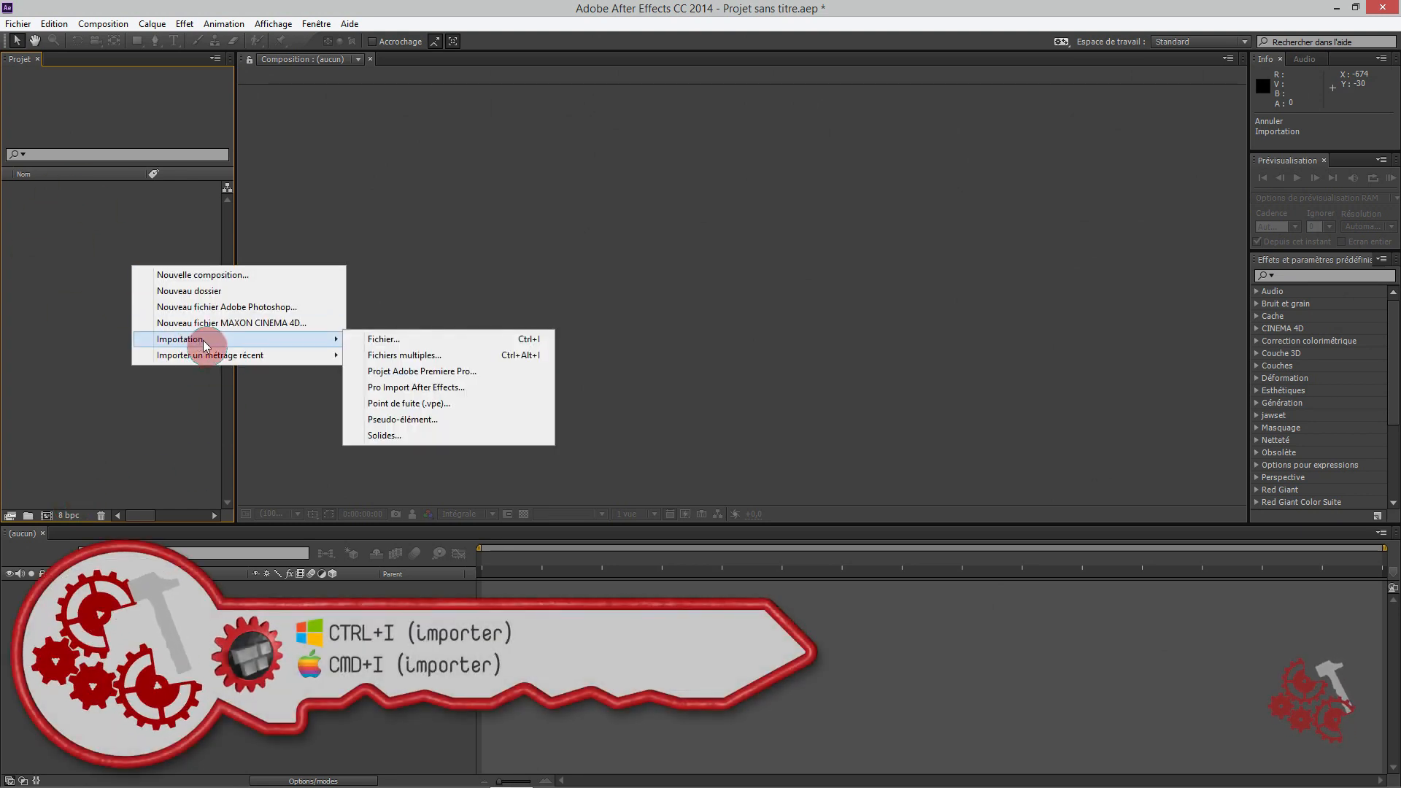
left_click(392, 341)
left_click(584, 137)
left_click(397, 67)
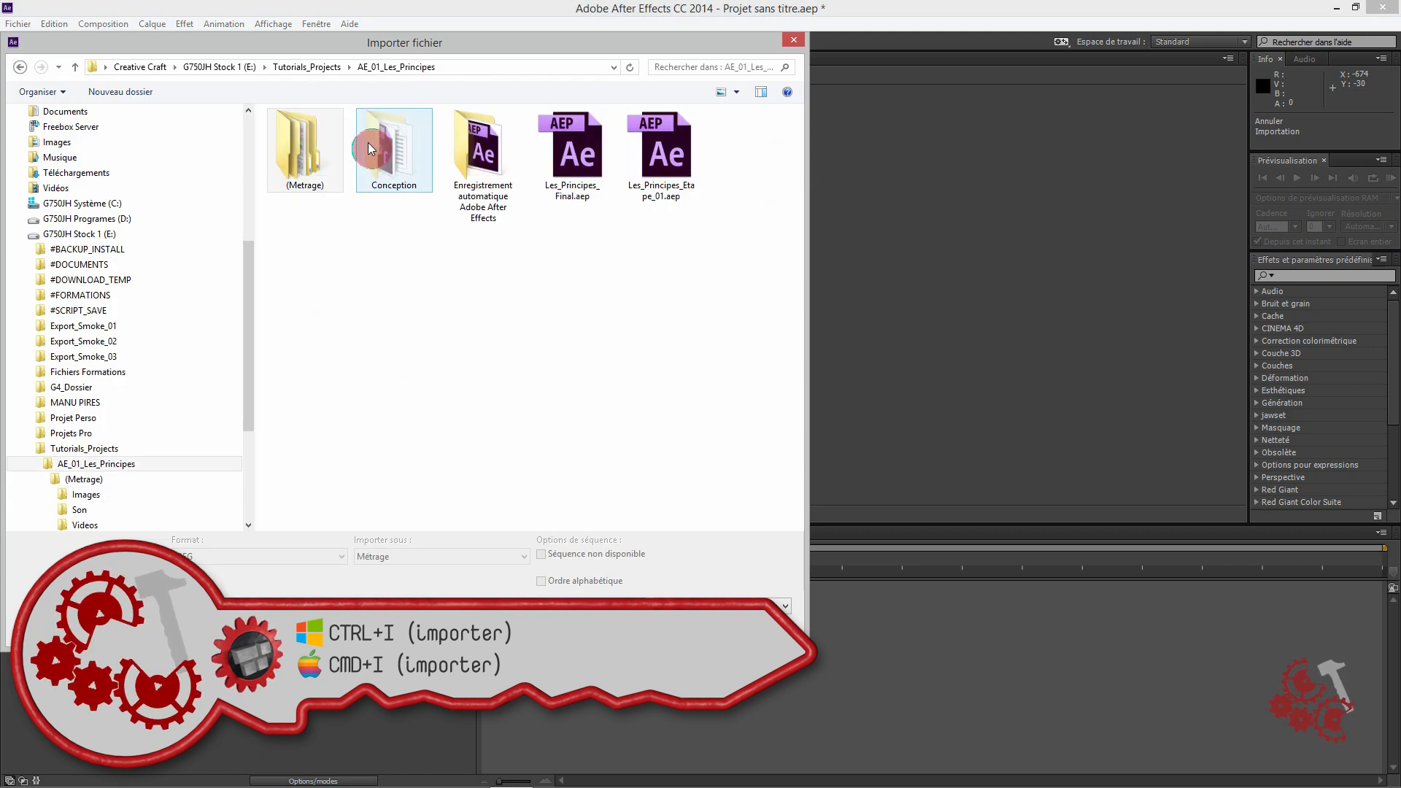
double_click(305, 148)
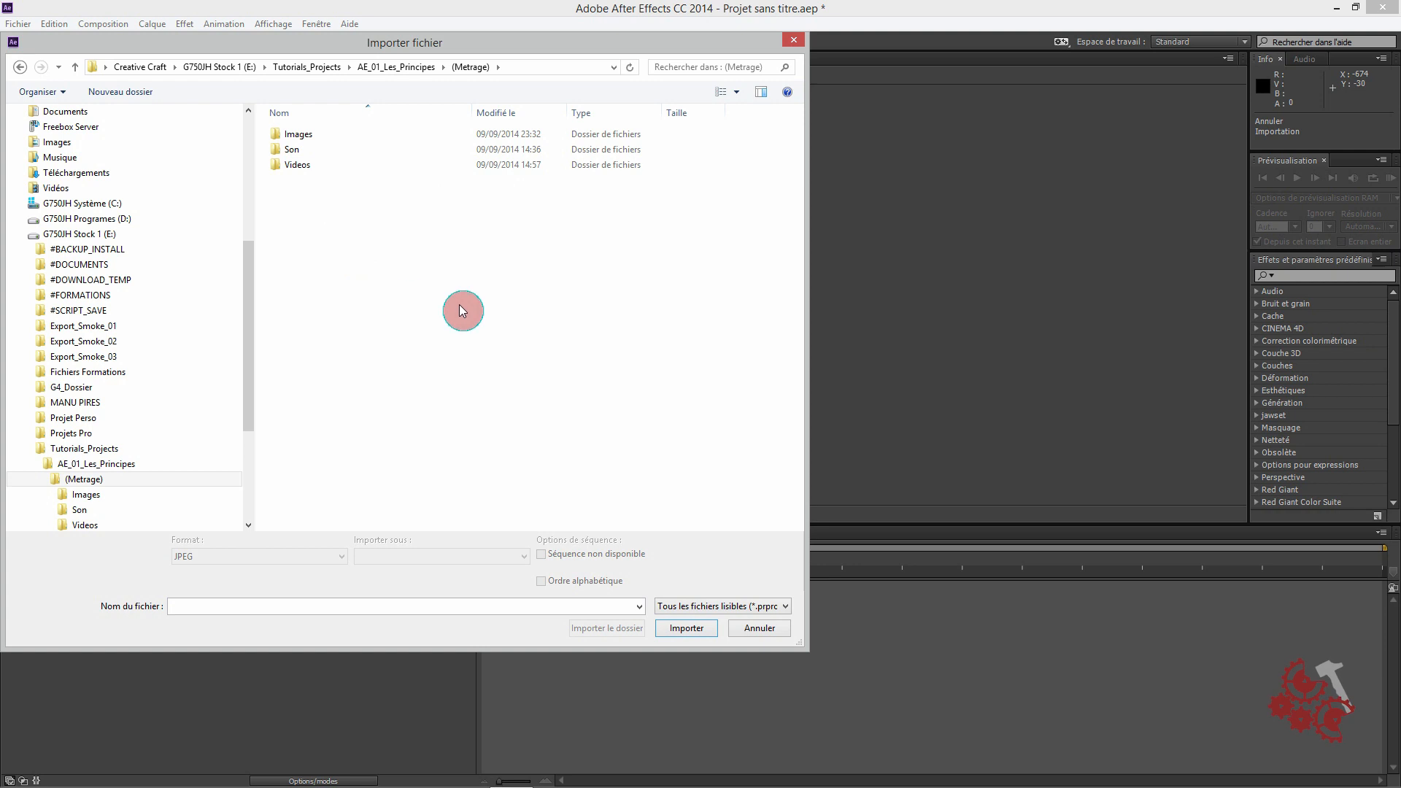
double_click(301, 138)
left_click_drag(785, 370, 289, 149)
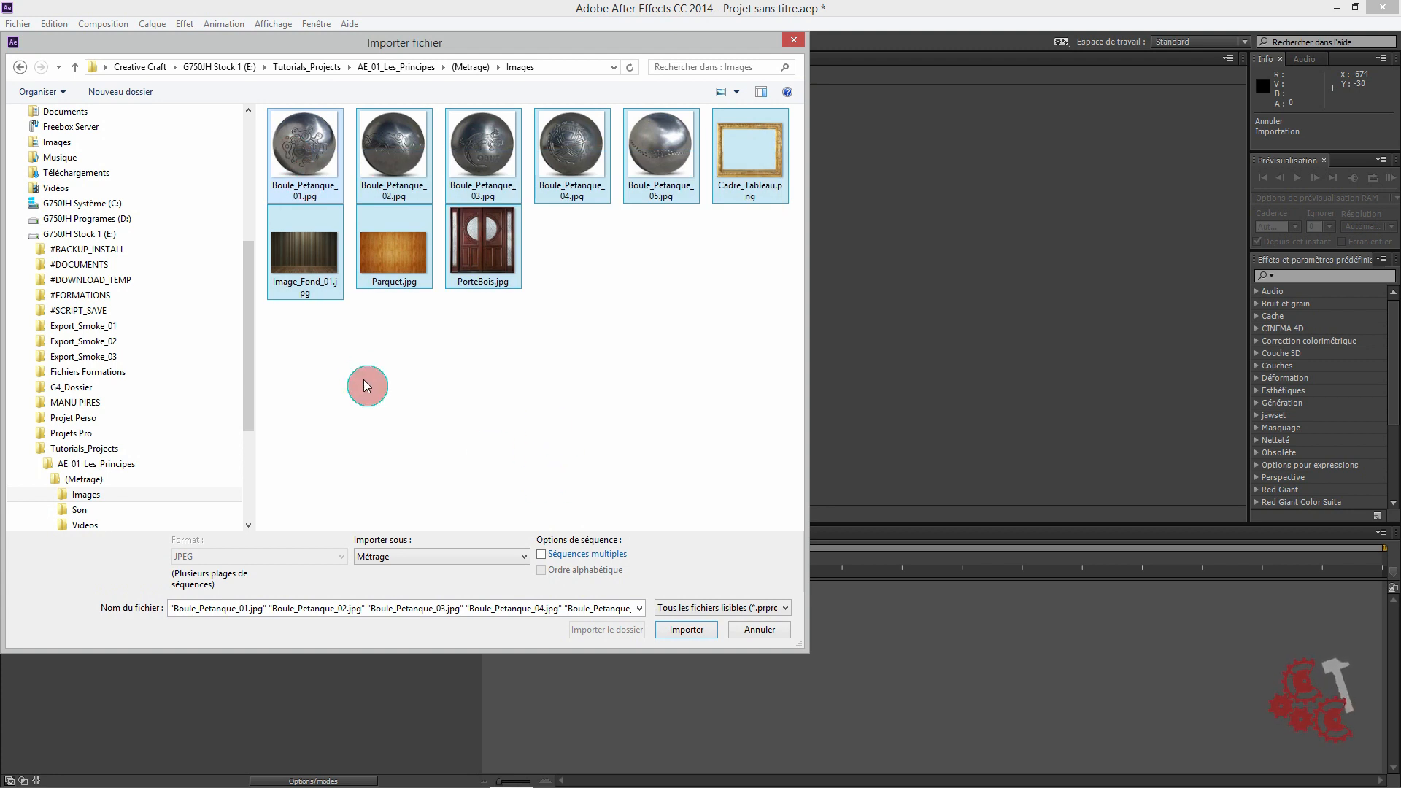
left_click_drag(431, 50, 718, 69)
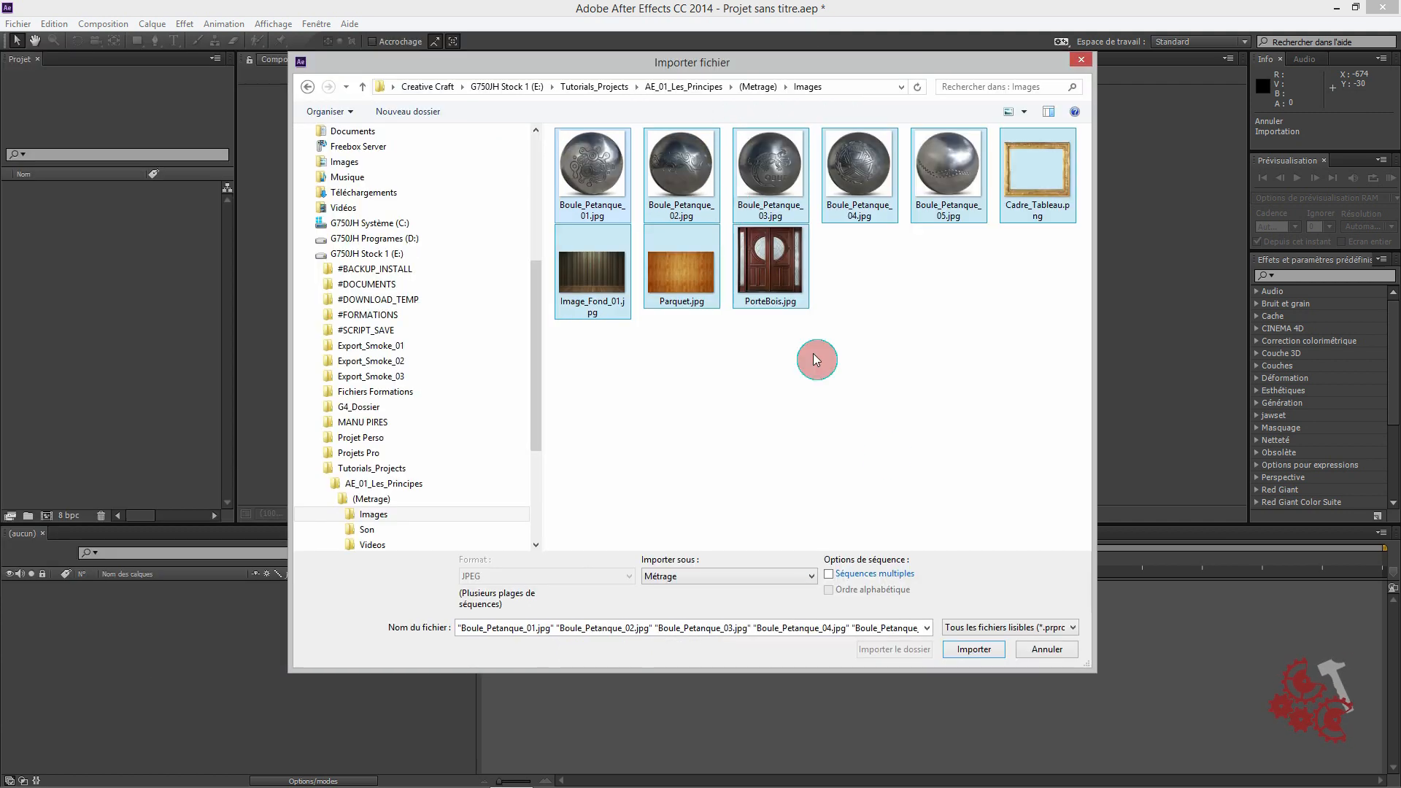
left_click(986, 651)
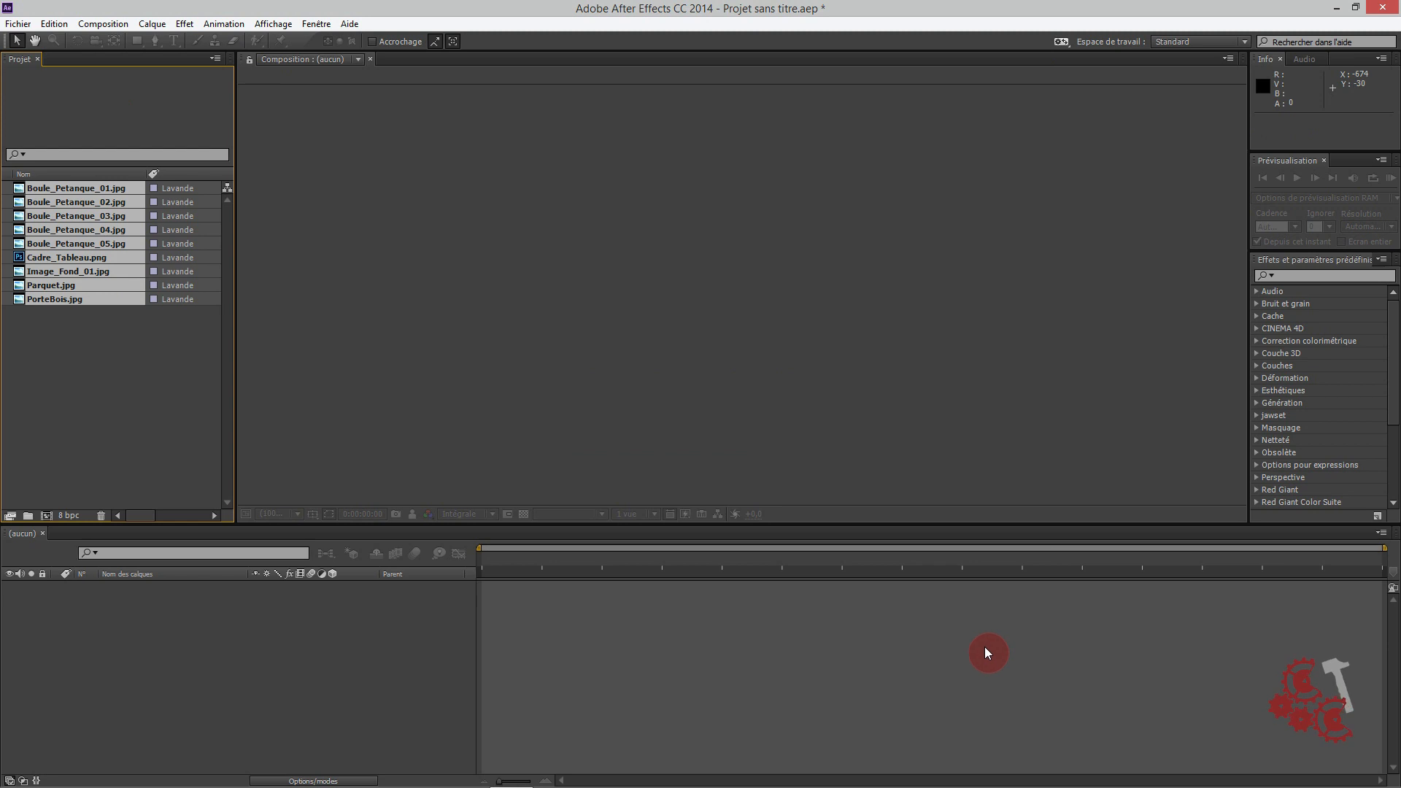
left_click(91, 391)
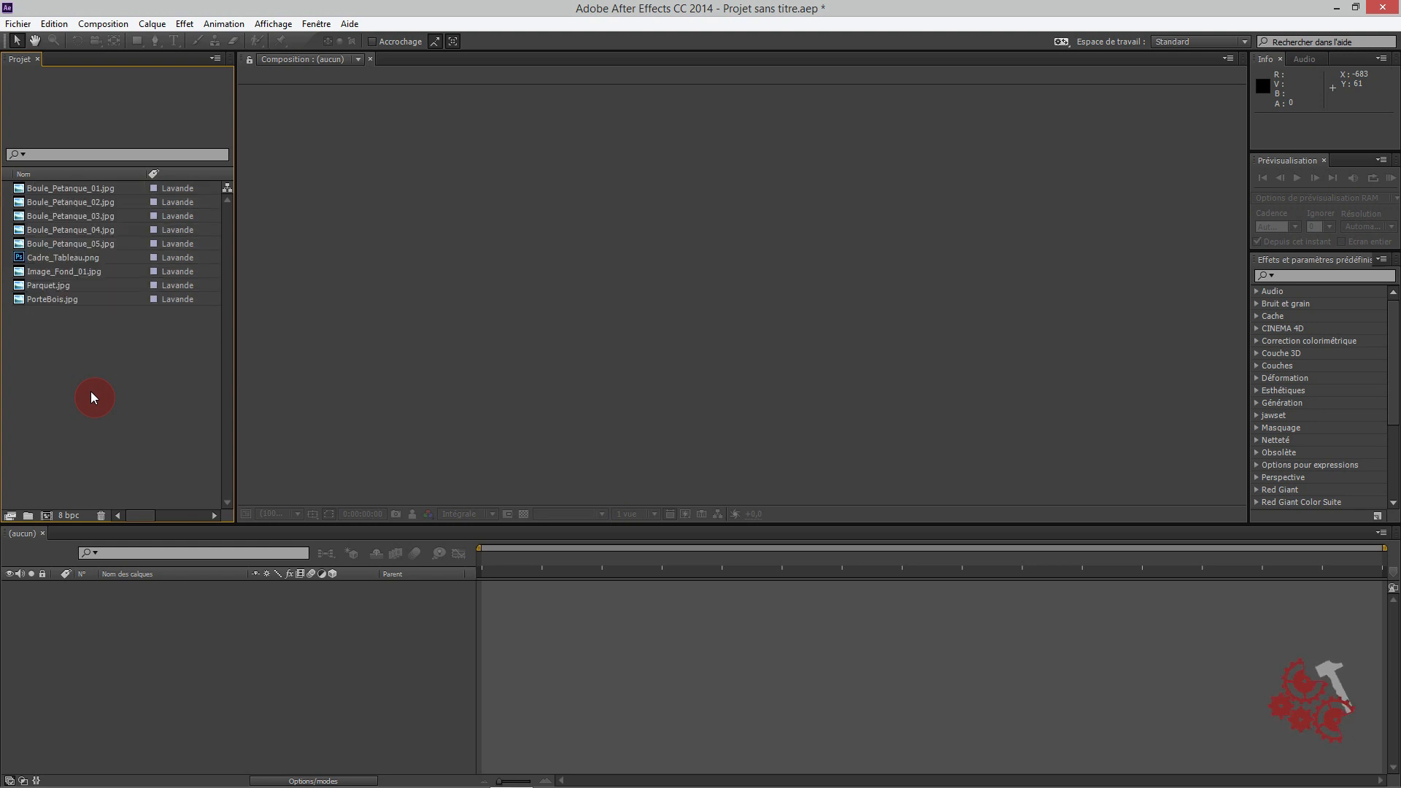
Step: Start a multiple-file import and import Ball_01.wav and Ball_02.wav from the Son folder
right_click(91, 397)
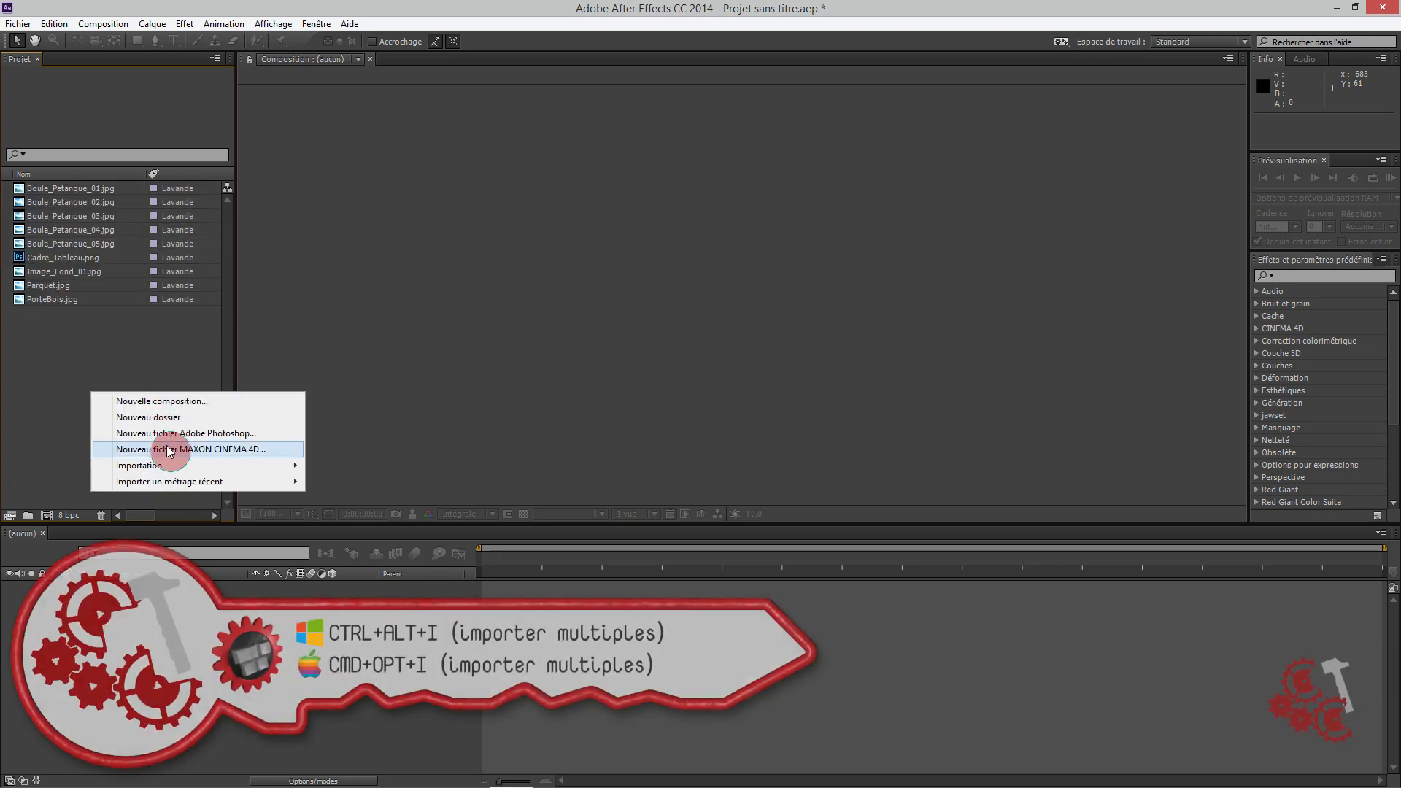
mouse_move(169, 466)
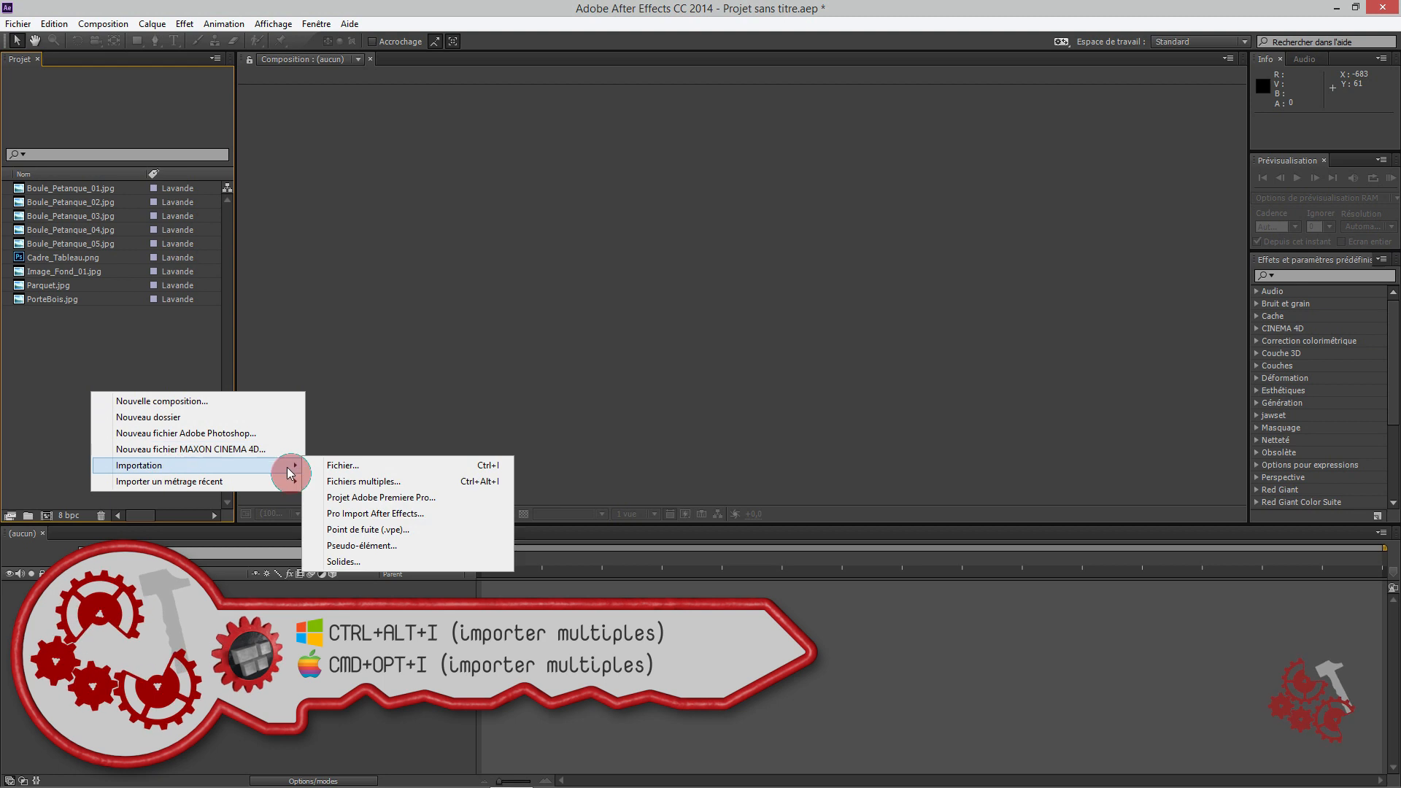
left_click(374, 483)
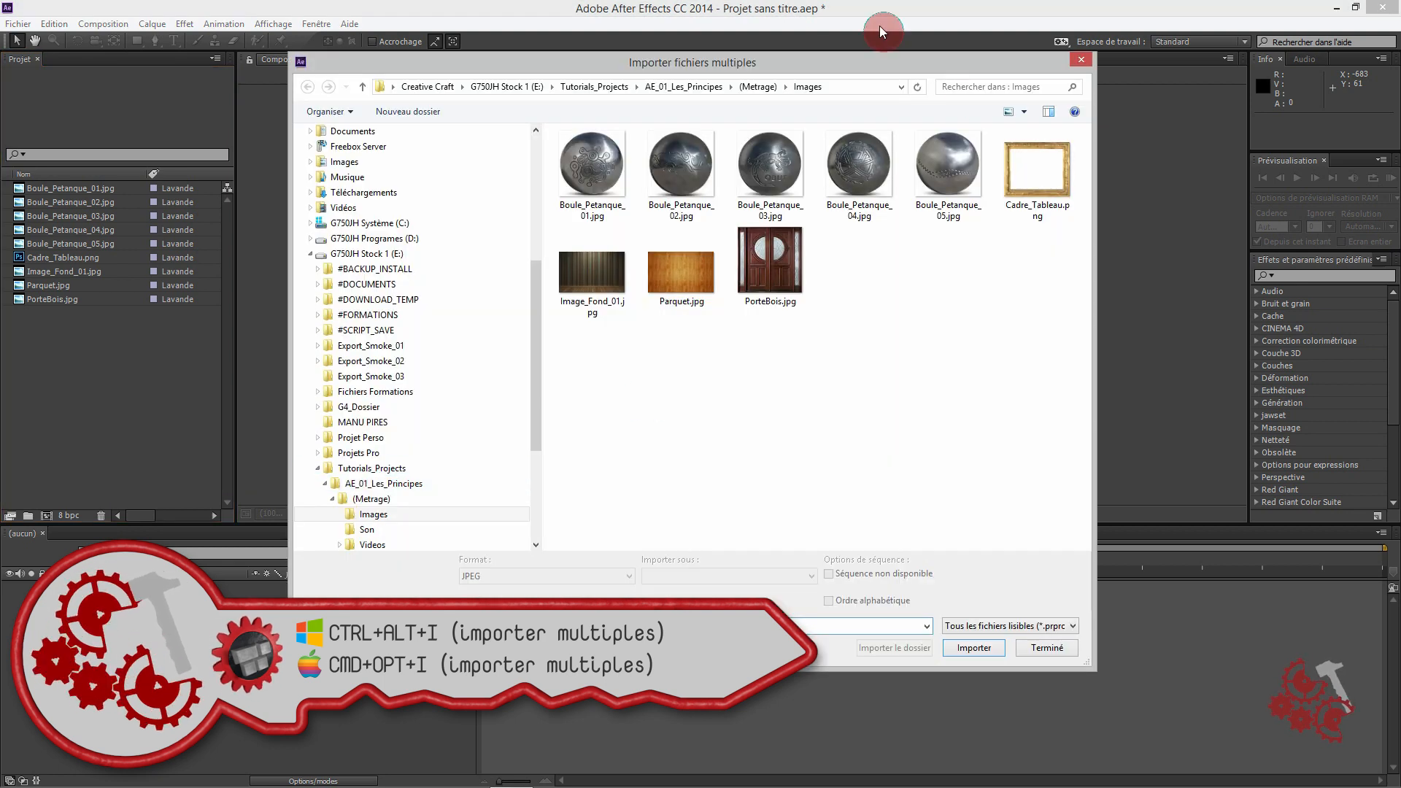
left_click(759, 86)
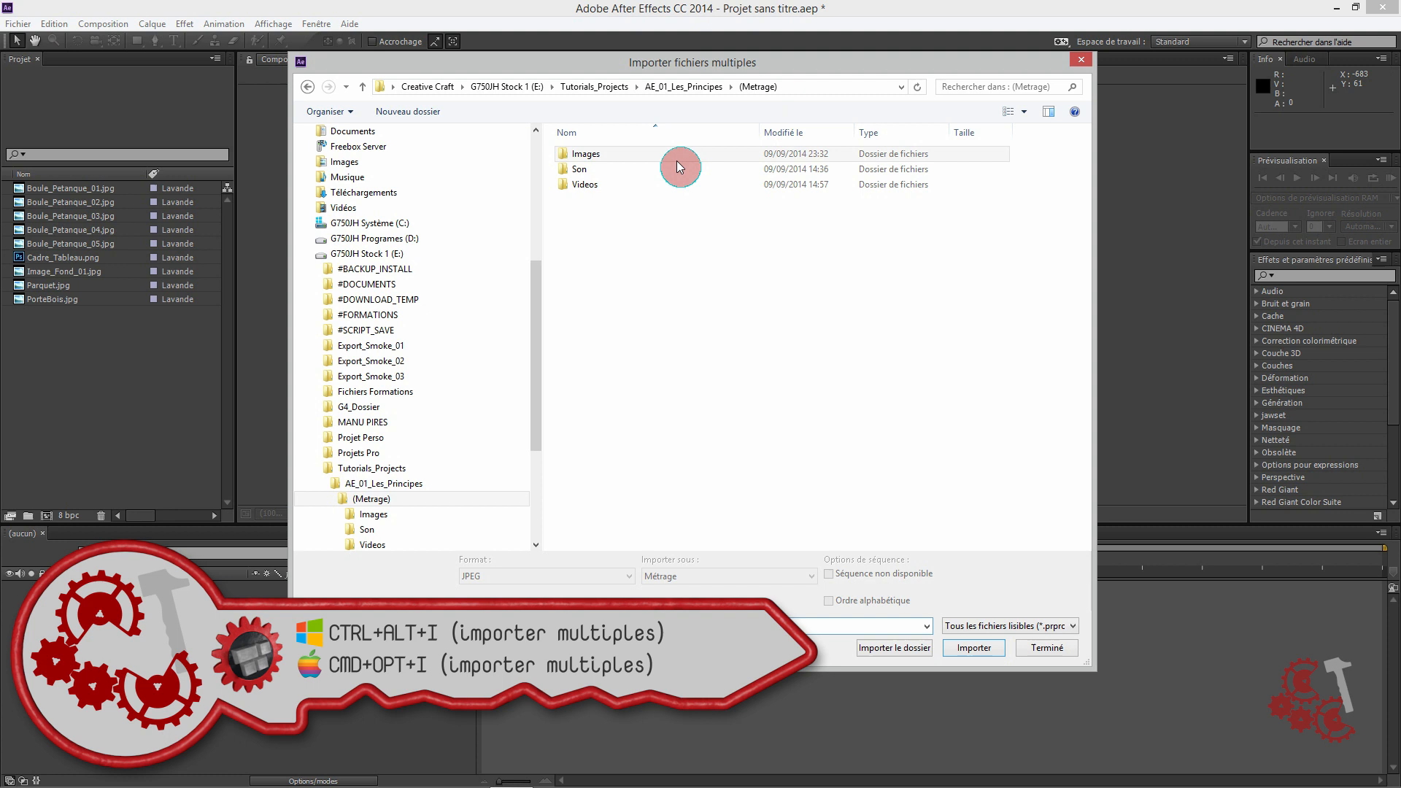
left_click(580, 168)
double_click(579, 168)
left_click_drag(694, 357, 584, 154)
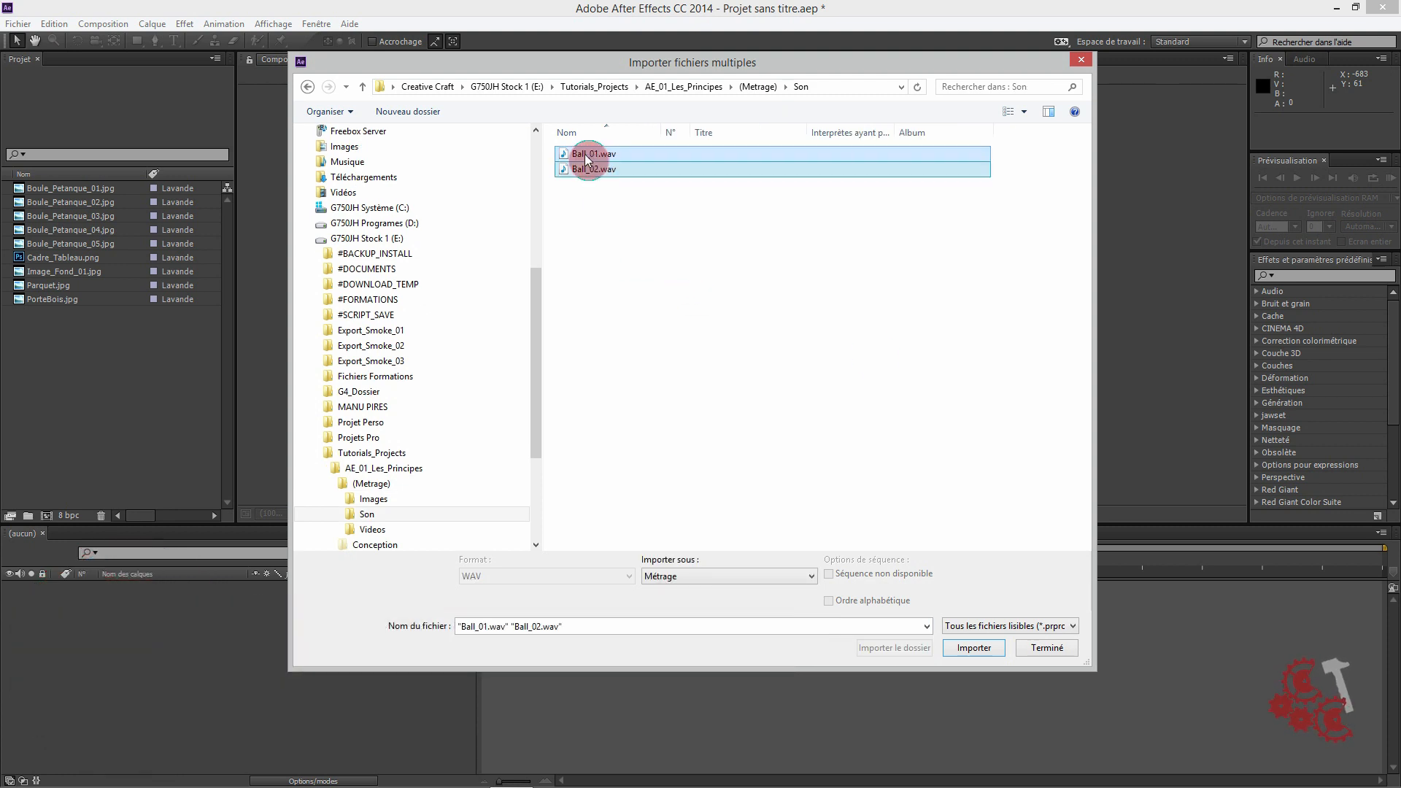
left_click(975, 649)
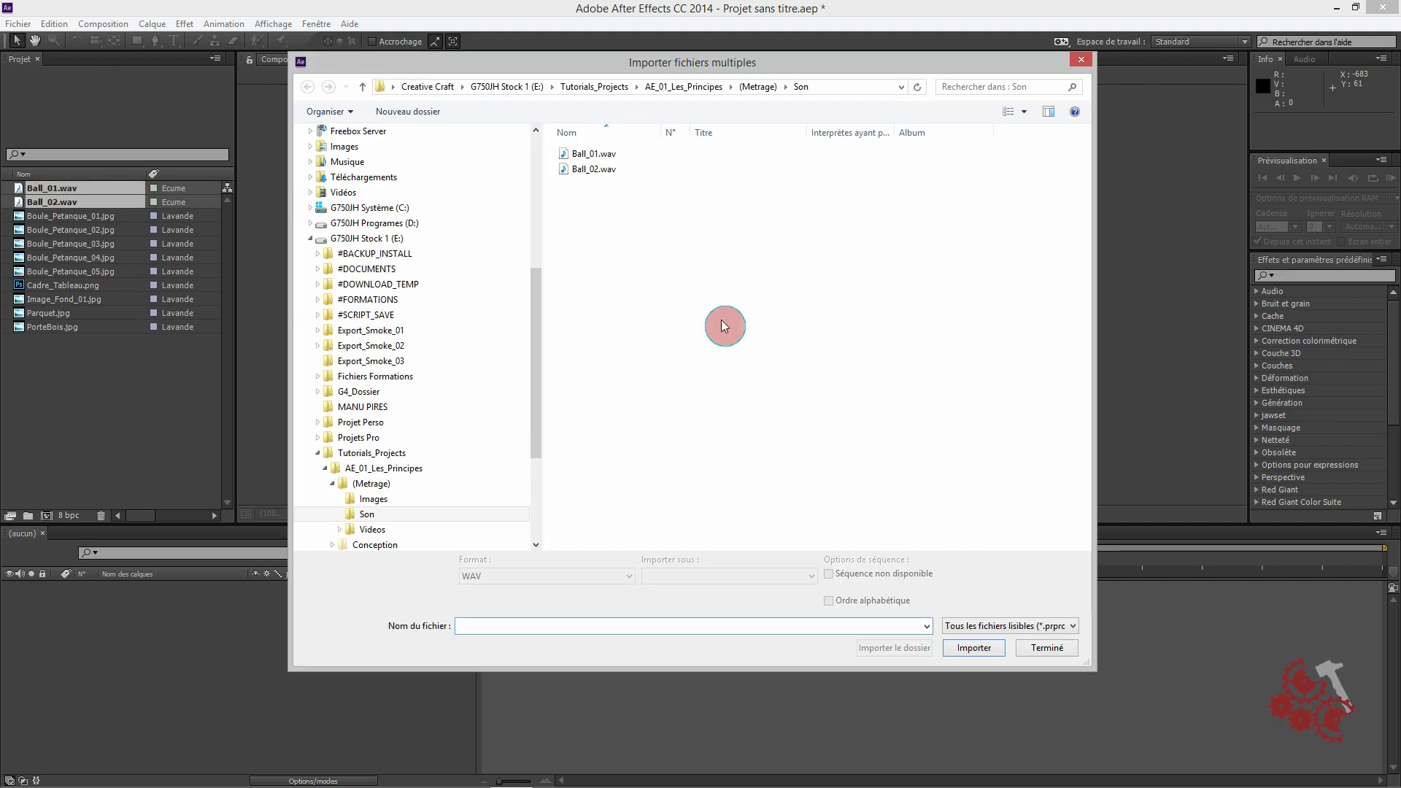
Step: Import Vindesable.mov from the Videos folder, keeping the multiple-file import open
left_click(757, 88)
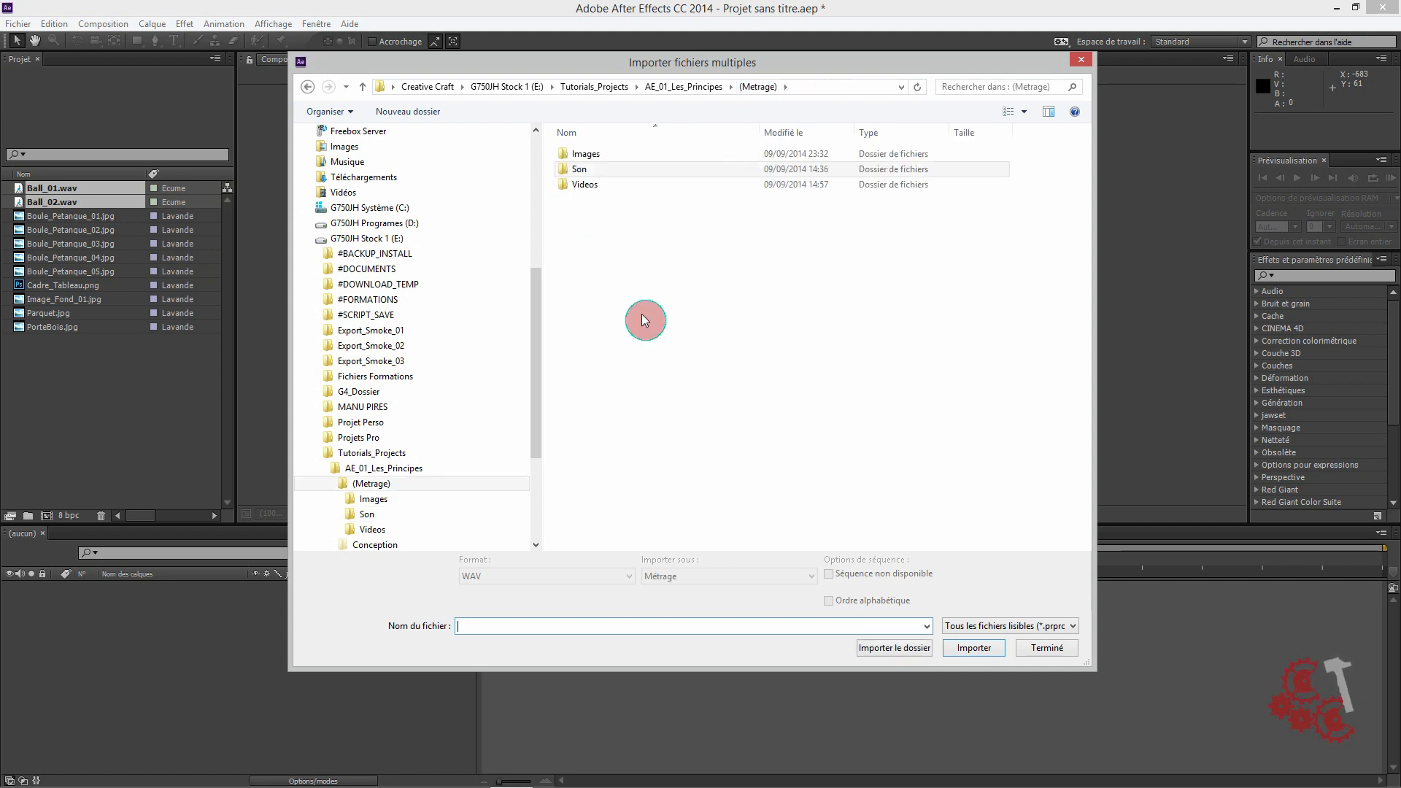
double_click(593, 193)
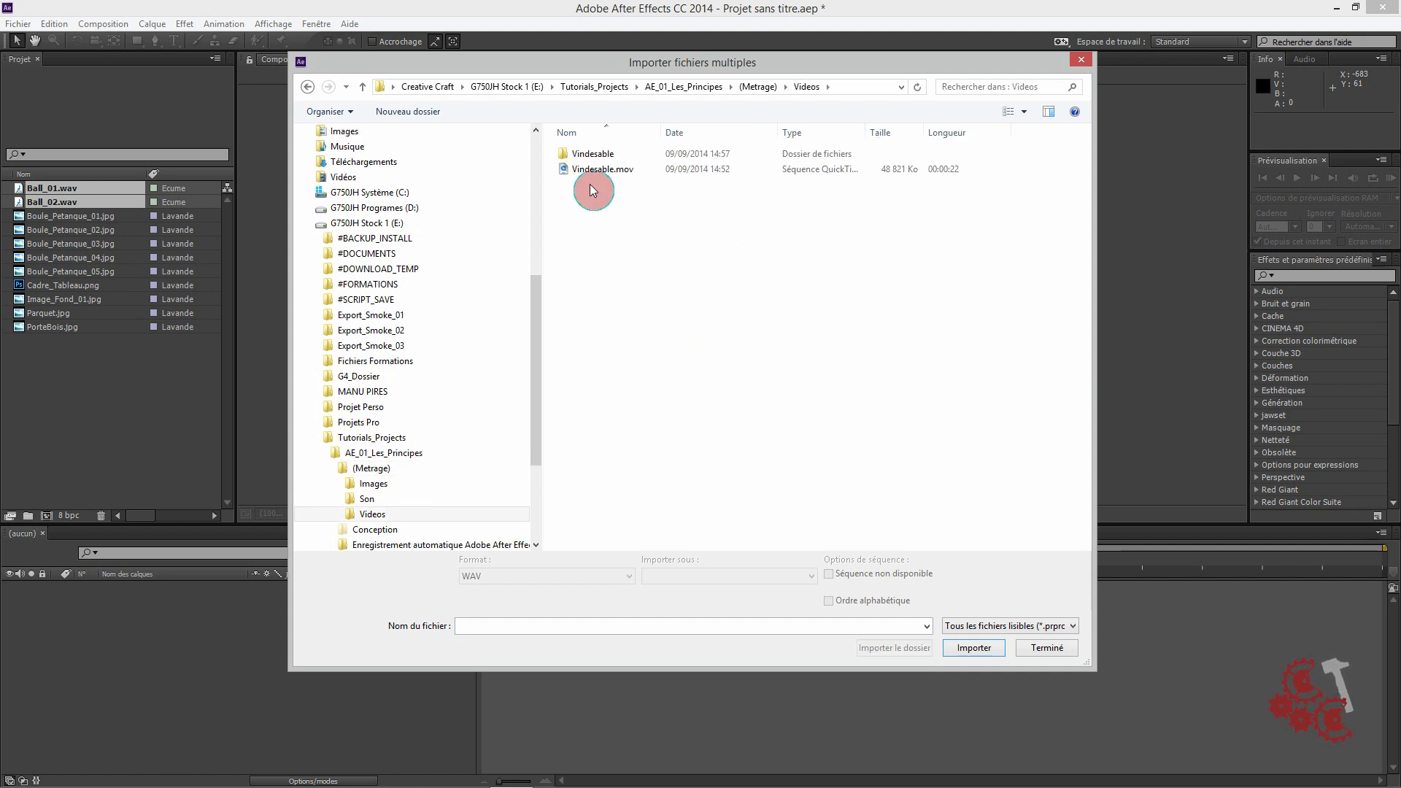
left_click(586, 169)
mouse_move(605, 182)
left_mouse_down()
mouse_move(661, 167)
mouse_move(591, 146)
mouse_move(611, 157)
left_mouse_up()
left_click(956, 645)
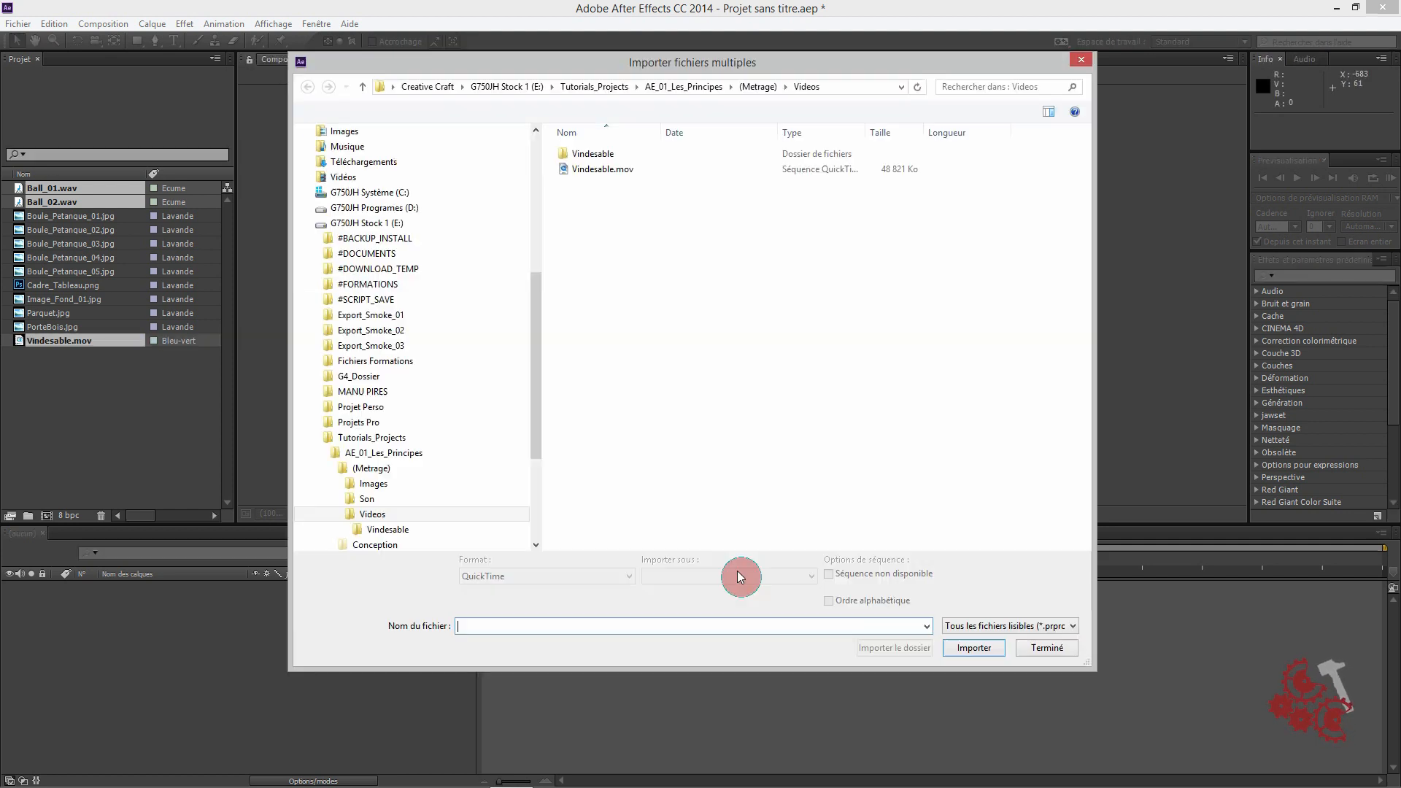
left_click(52, 435)
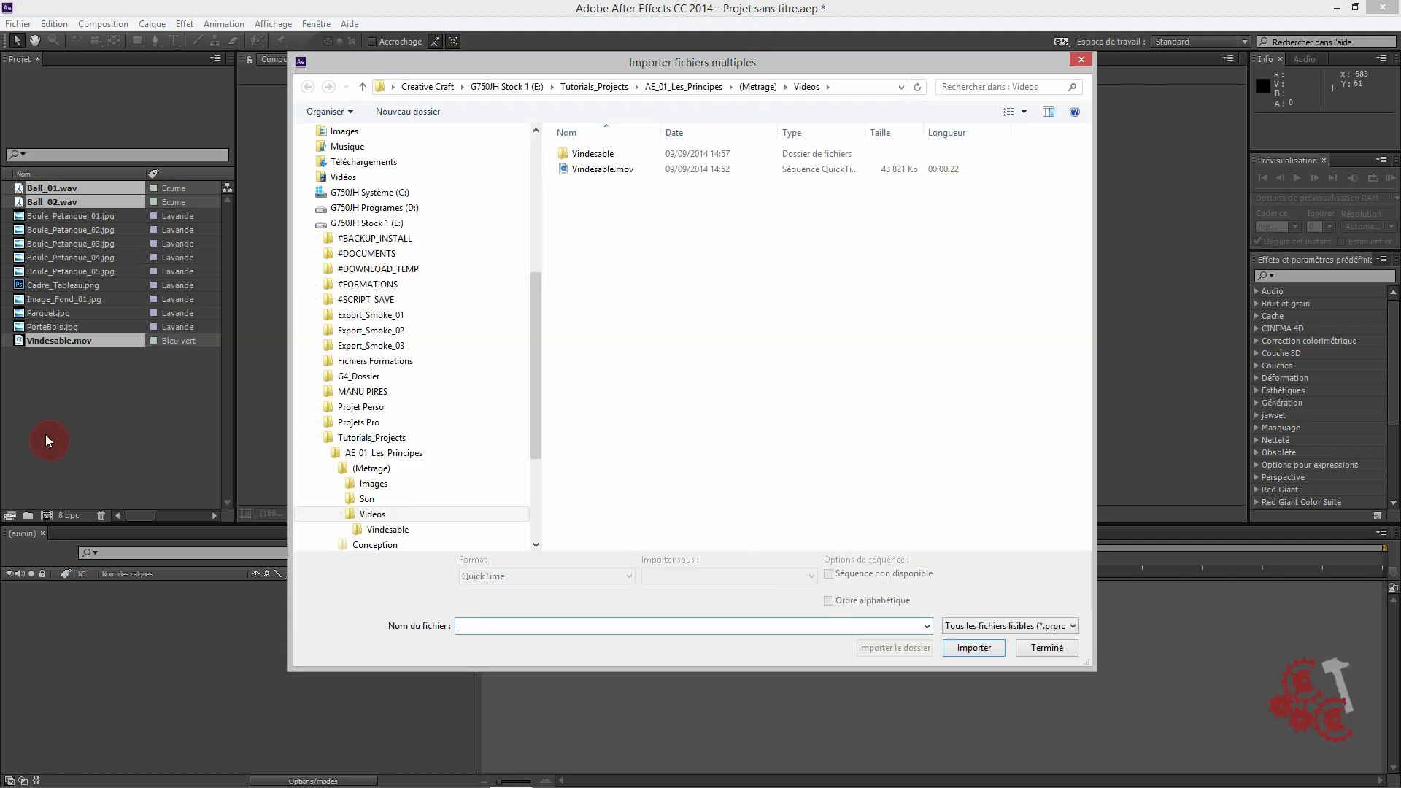
left_click(934, 157)
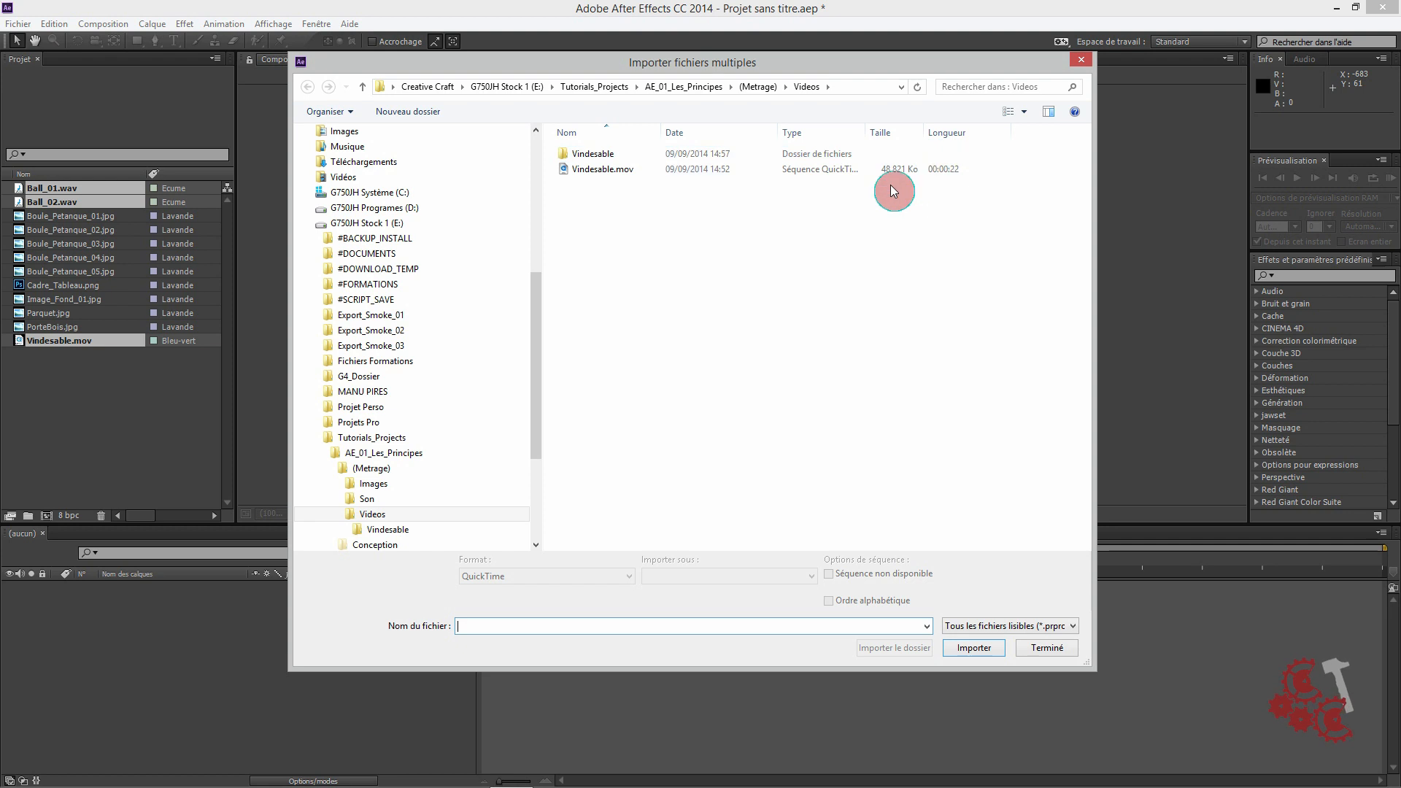
Step: Import the Vindesable image series as a JPEG sequence starting from Vindesable_00000.jpg, and finish the multiple-file import
left_click(591, 159)
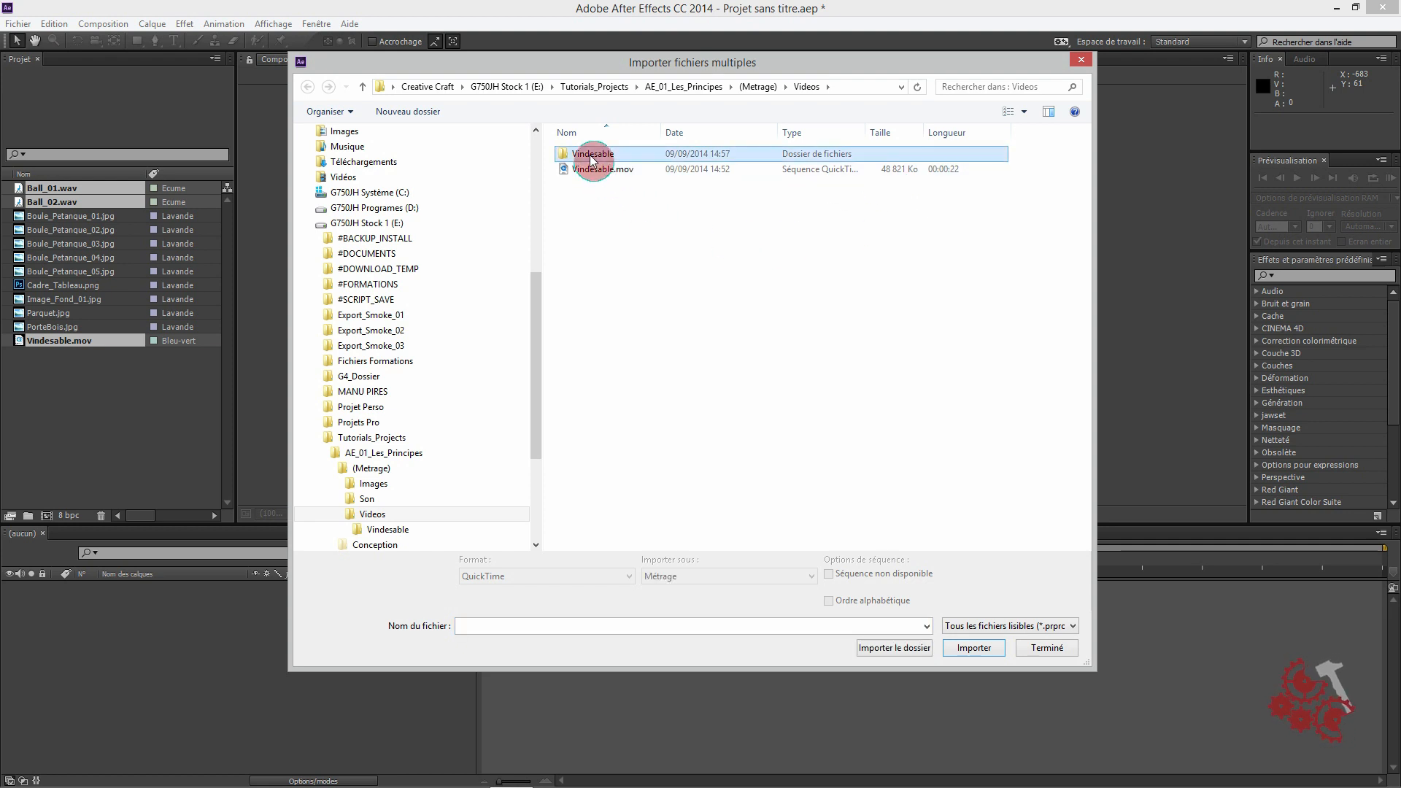
double_click(591, 156)
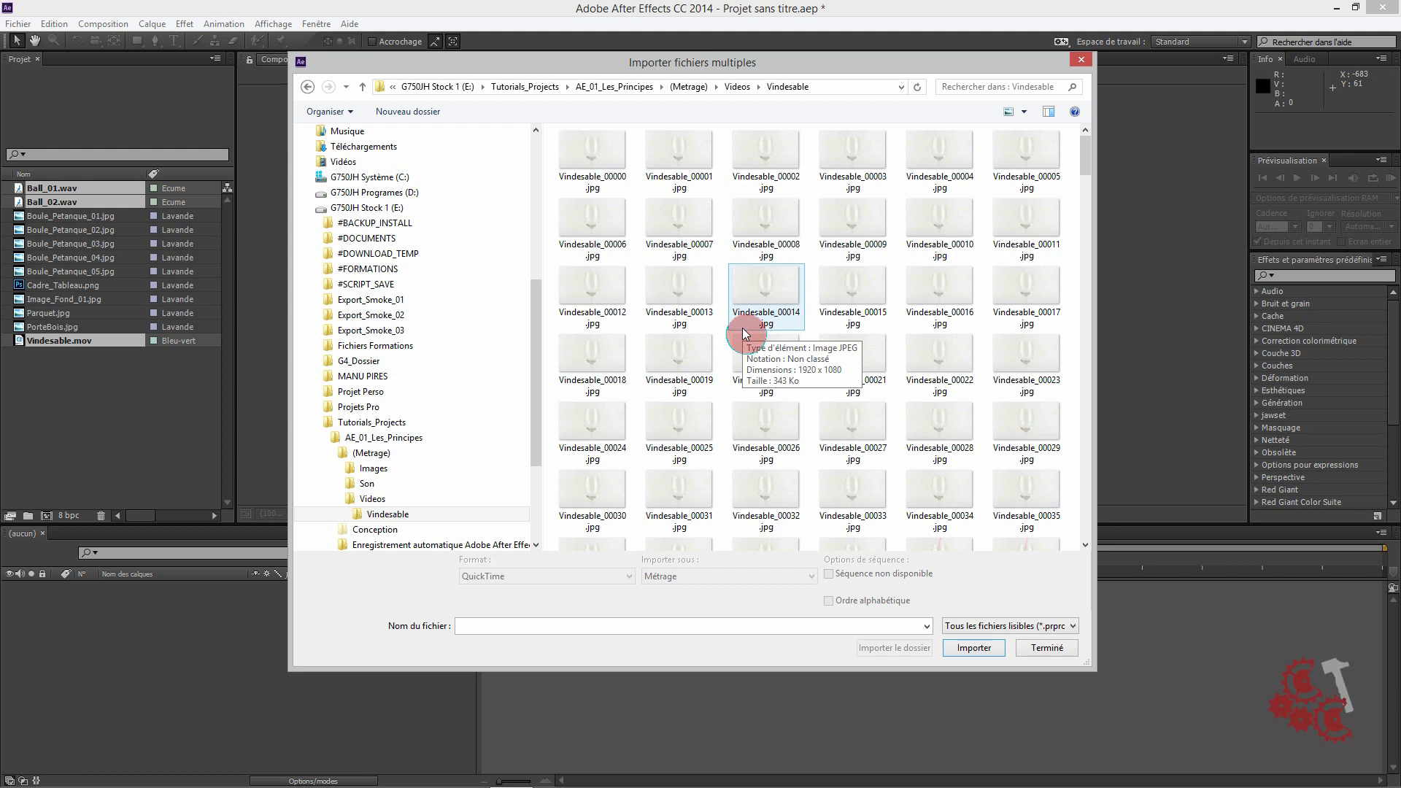
scroll(784, 339, "down", 15)
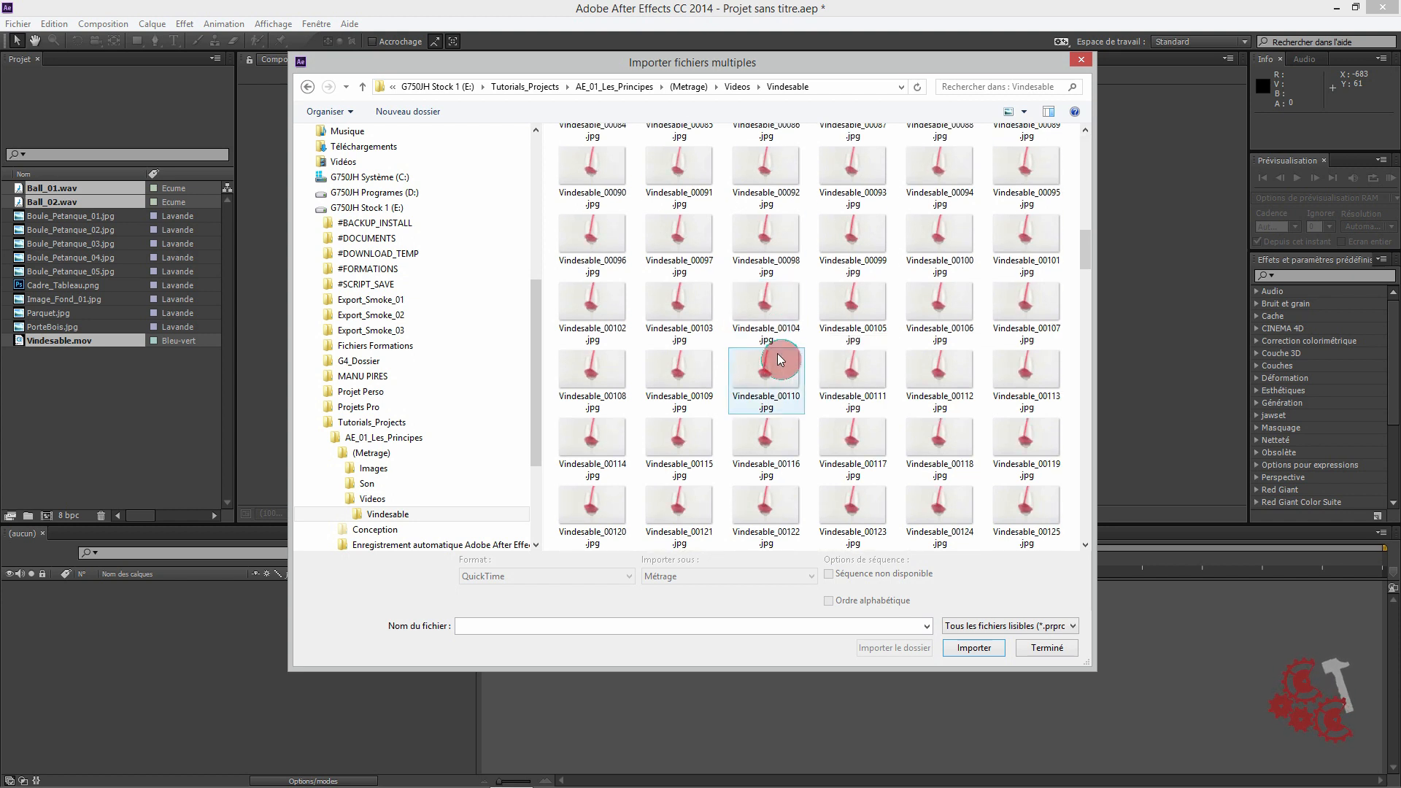
scroll(778, 362, "up", 7)
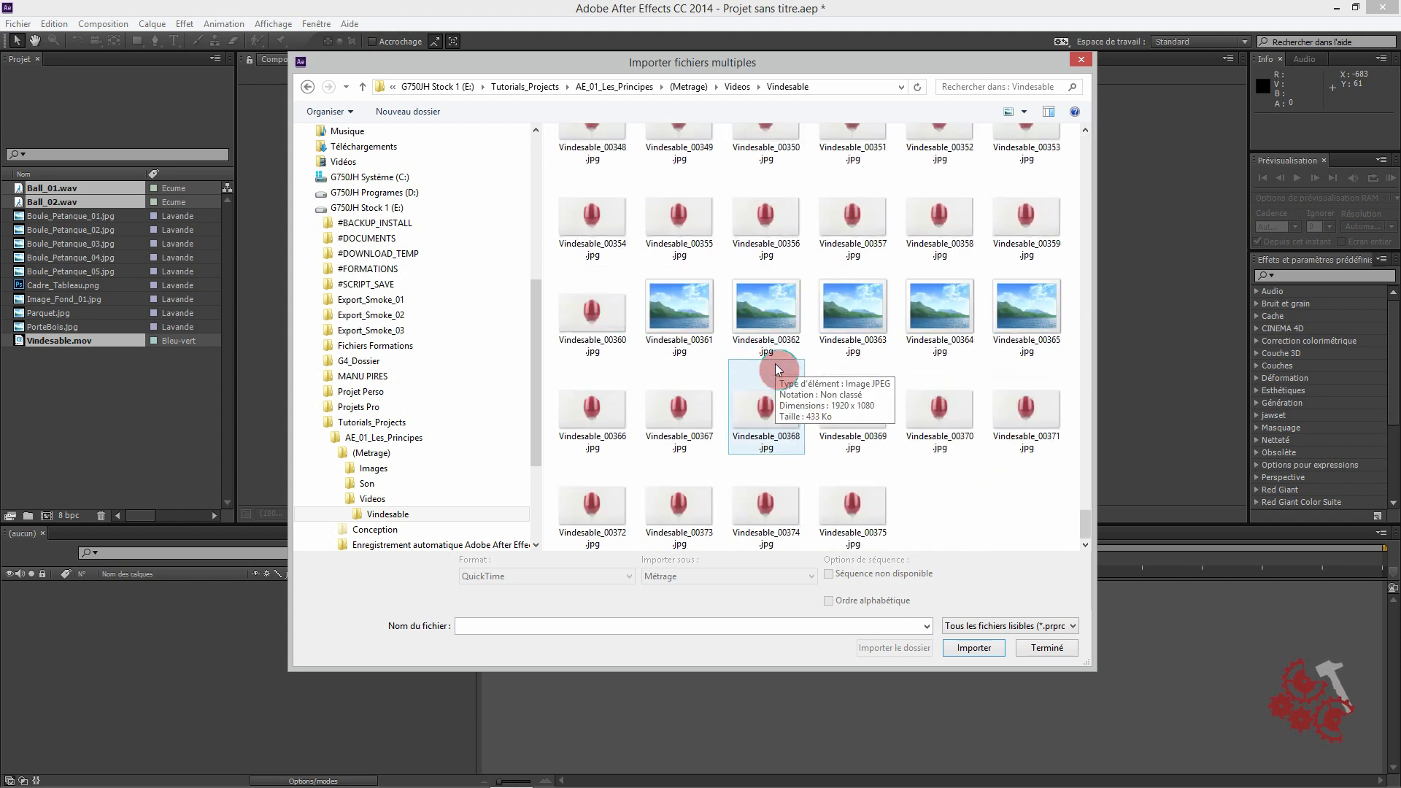
scroll(778, 365, "up", 12)
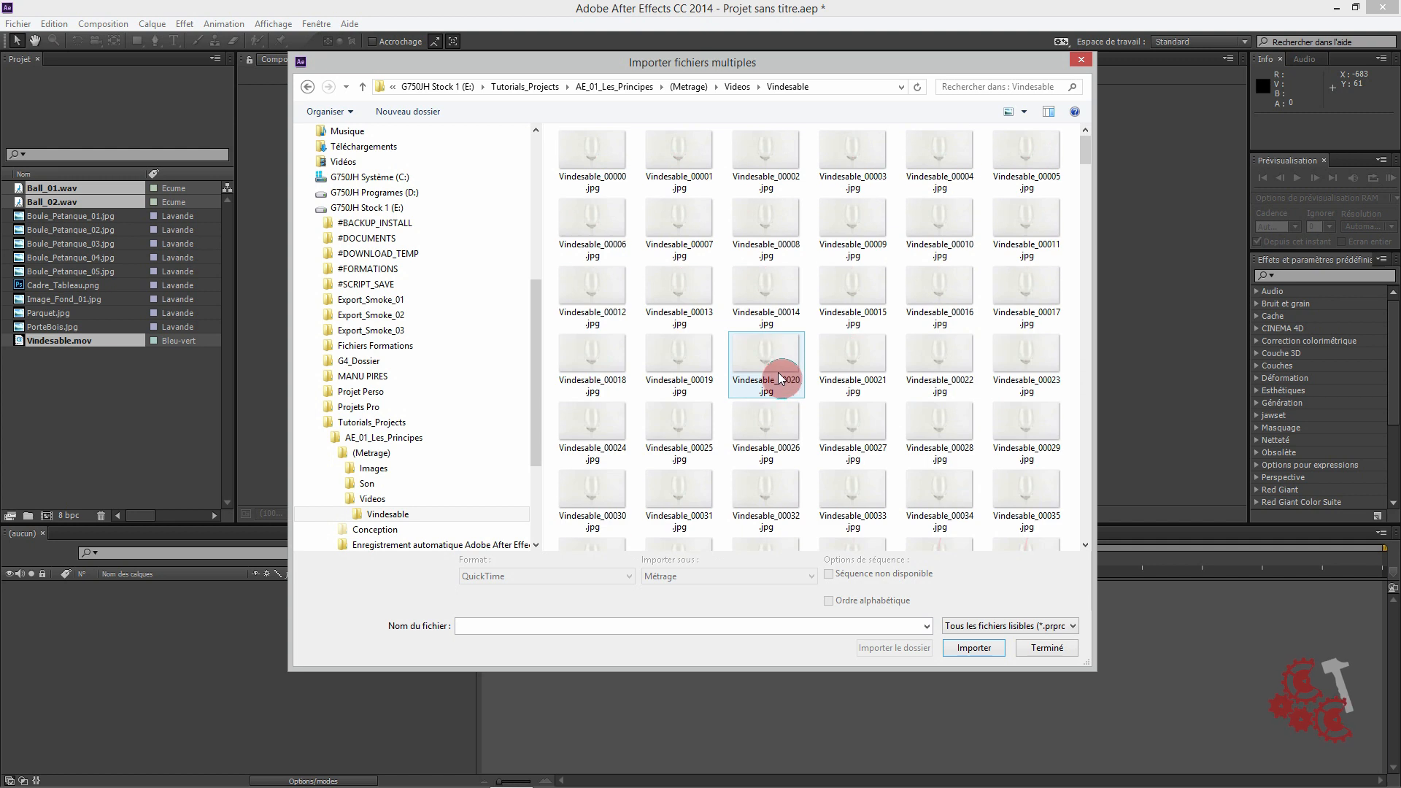
left_click(587, 156)
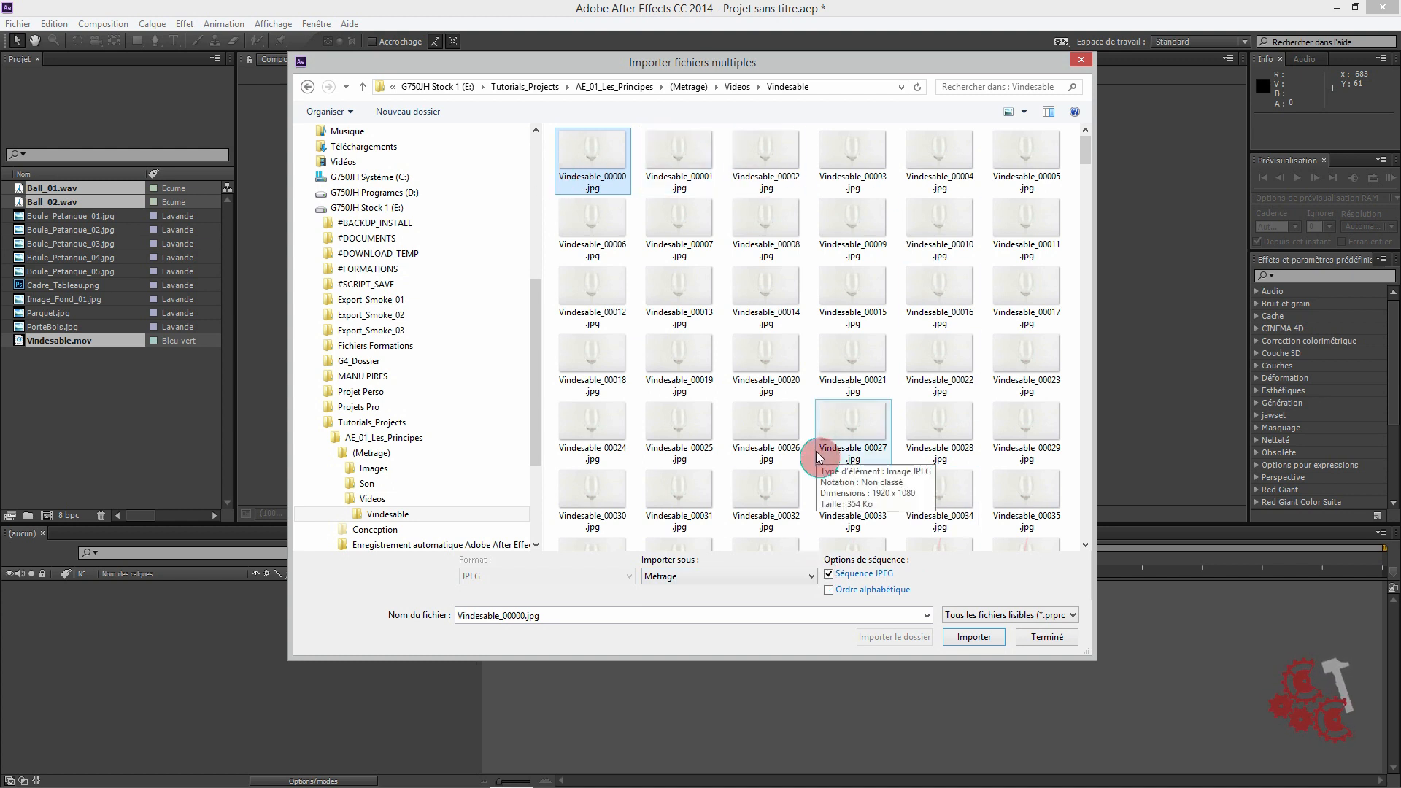
left_click(988, 637)
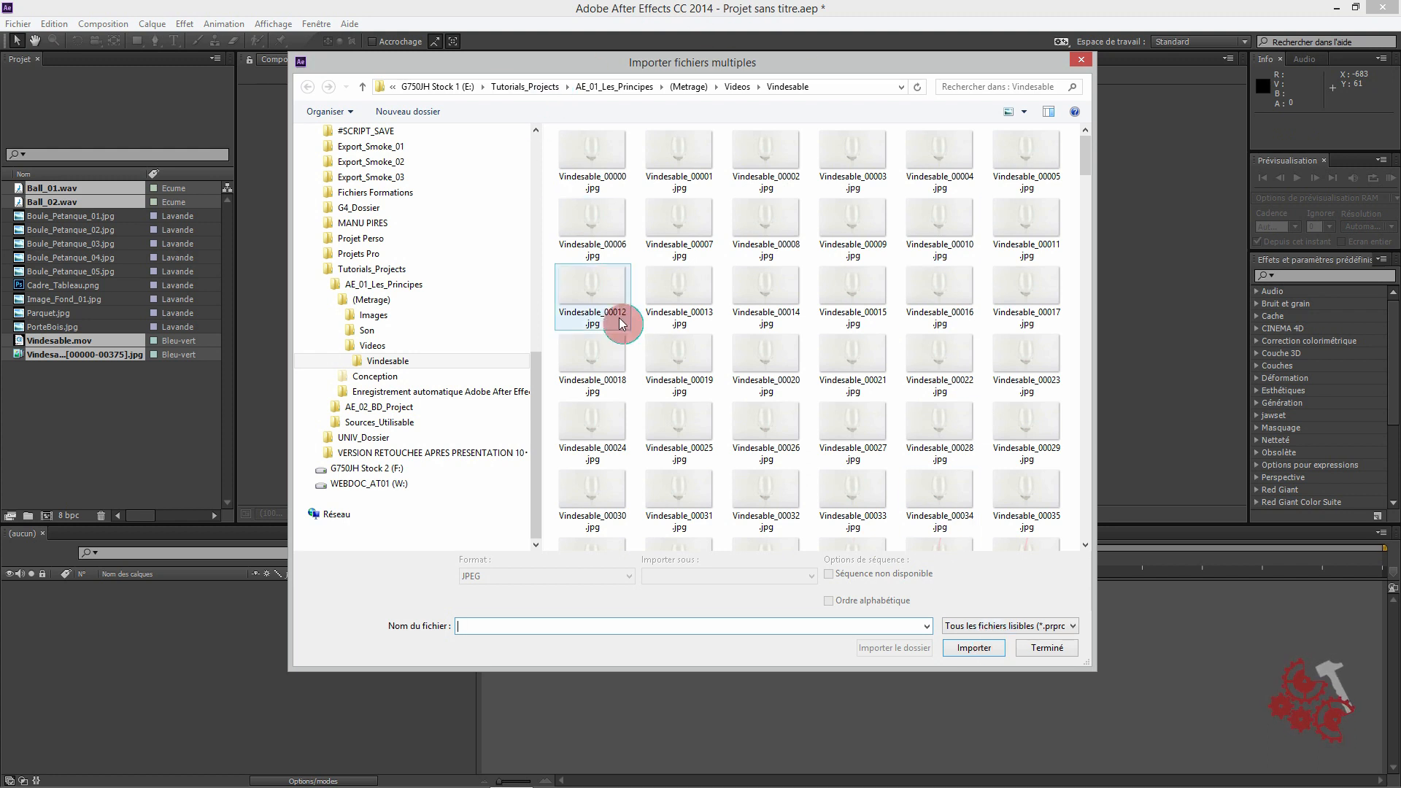
left_click(1047, 656)
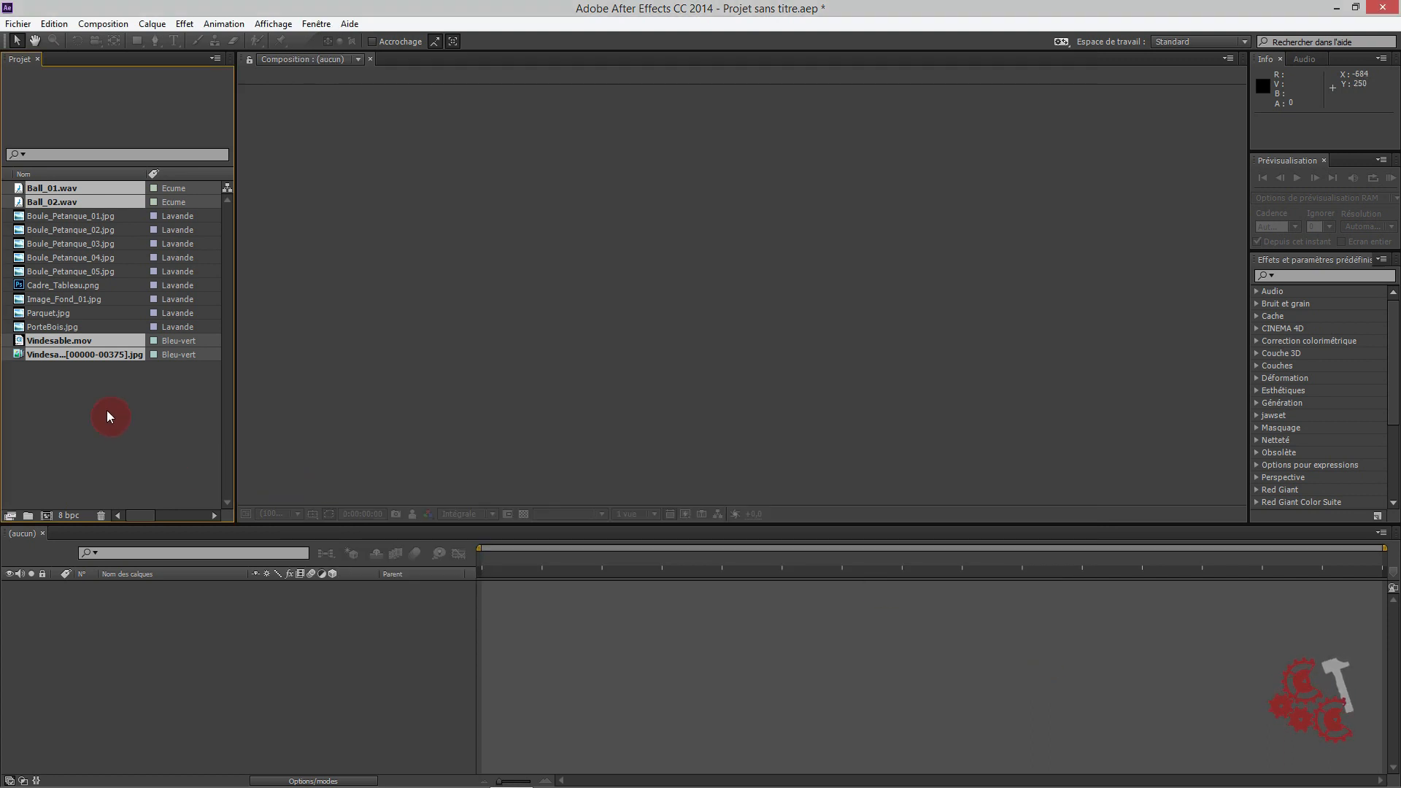
left_click(108, 411)
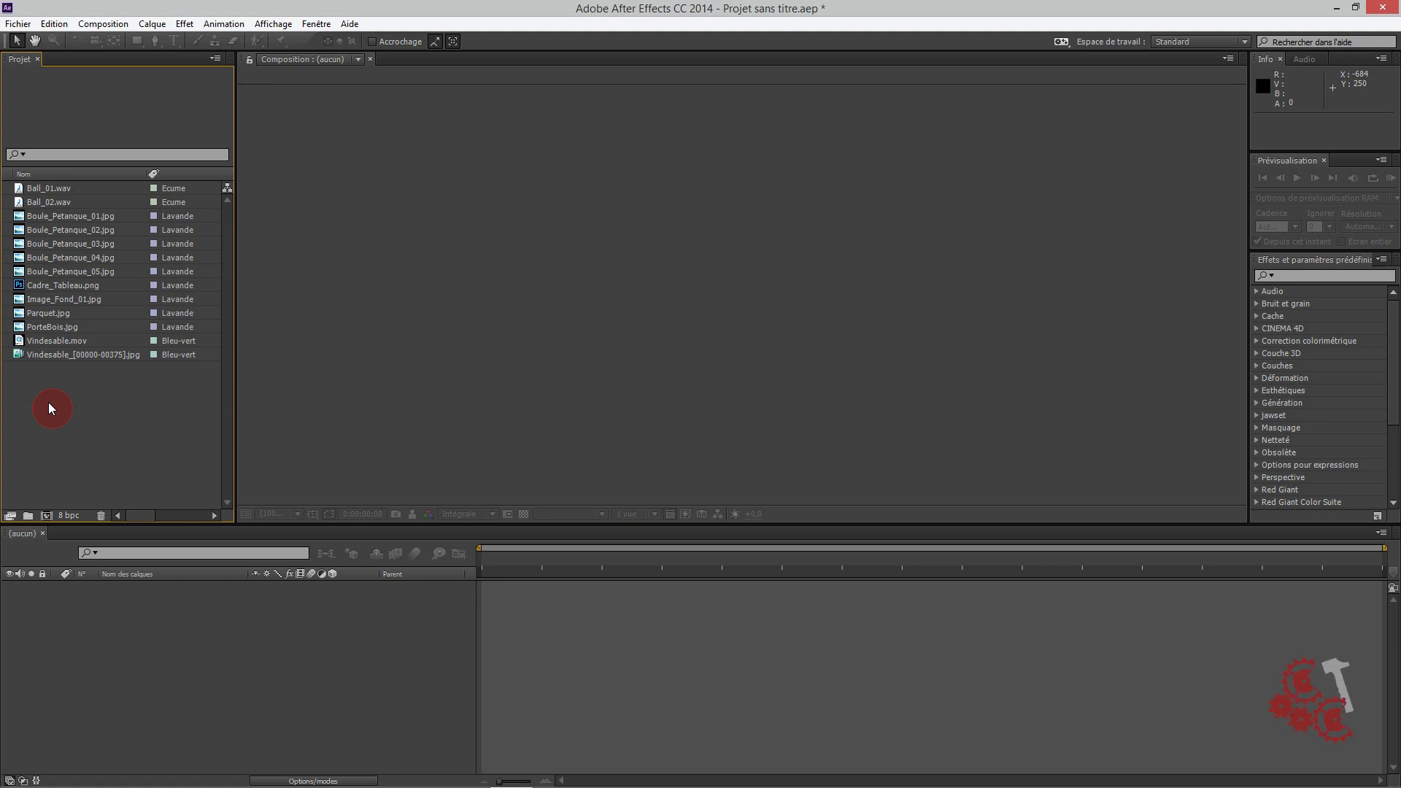
Step: Create a new project folder named Images
right_click(122, 406)
left_click(168, 432)
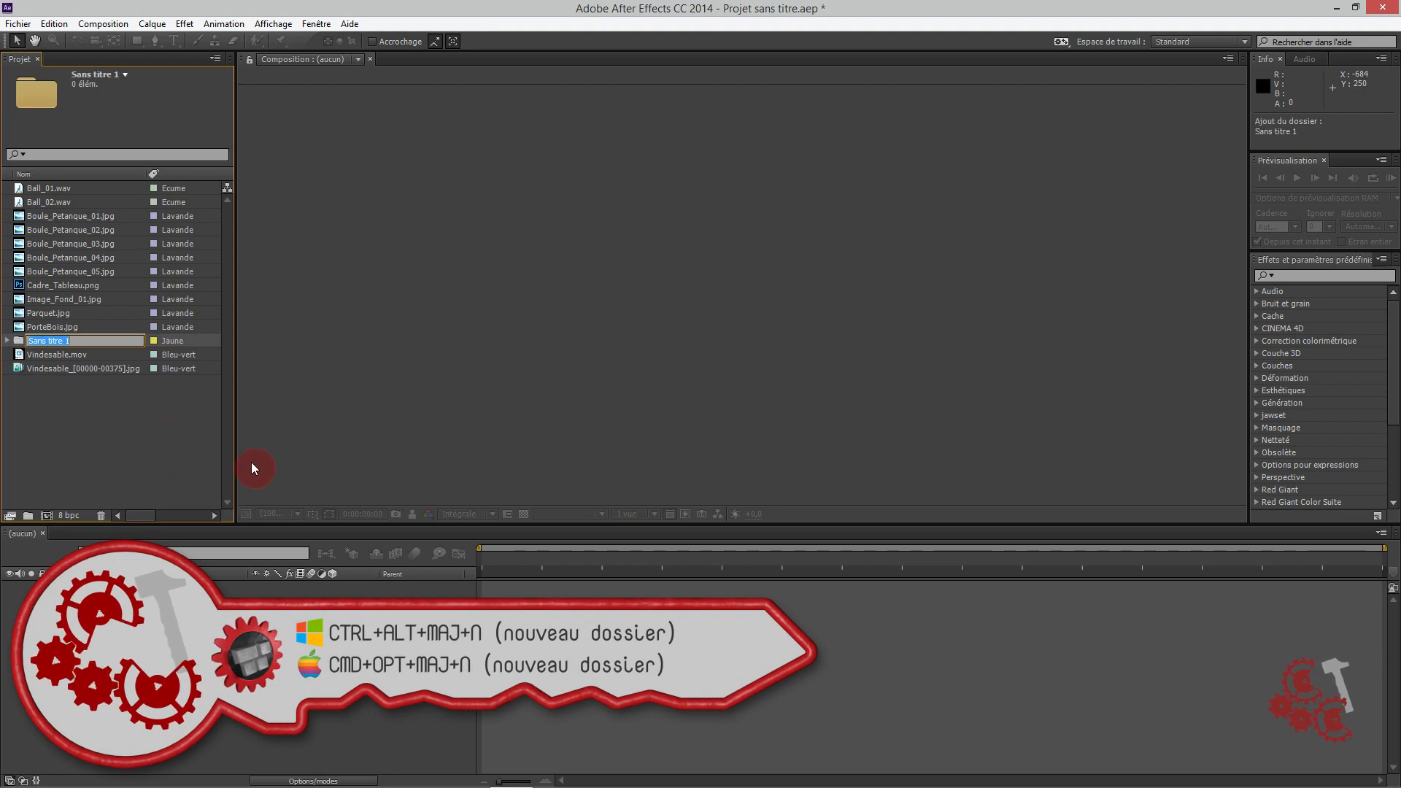
type("Images")
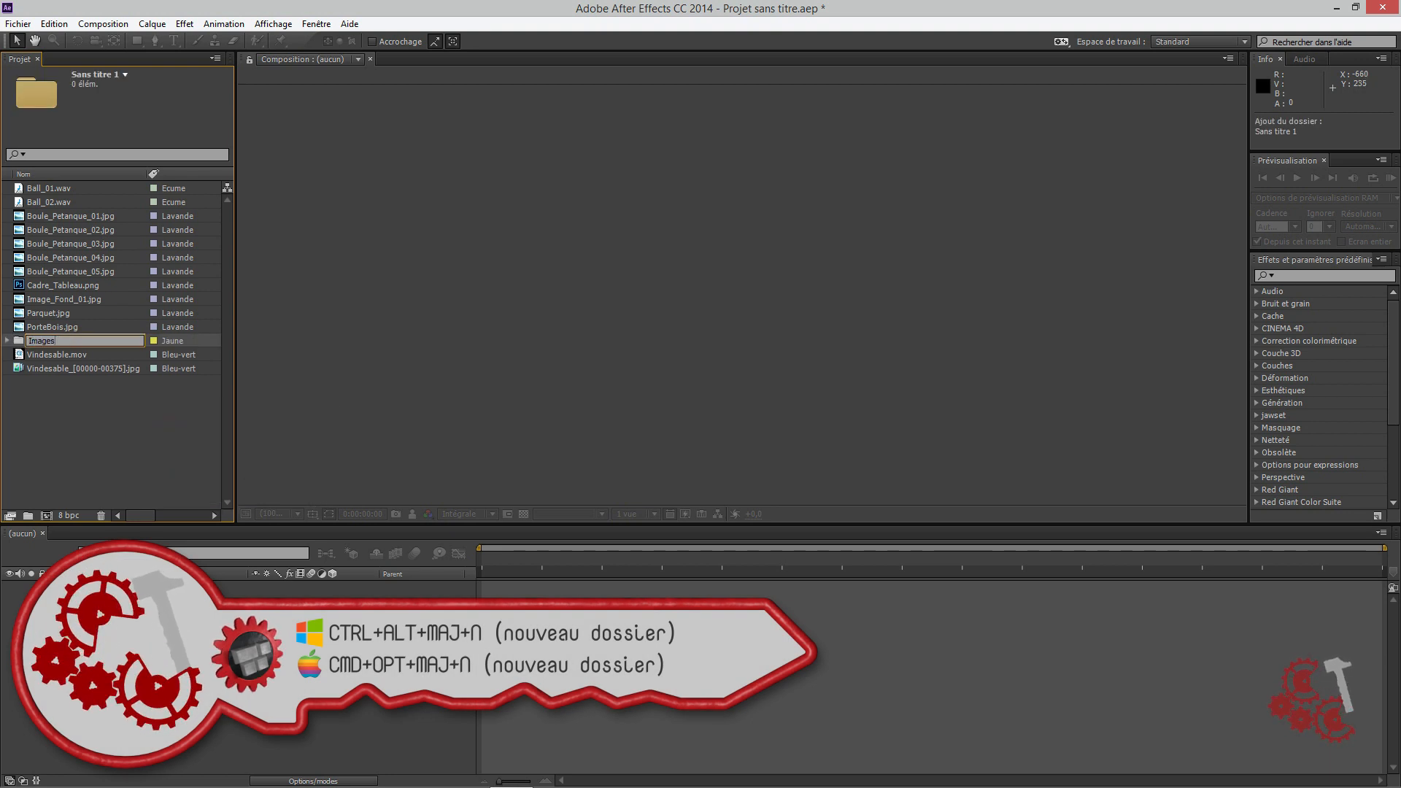
key("Return")
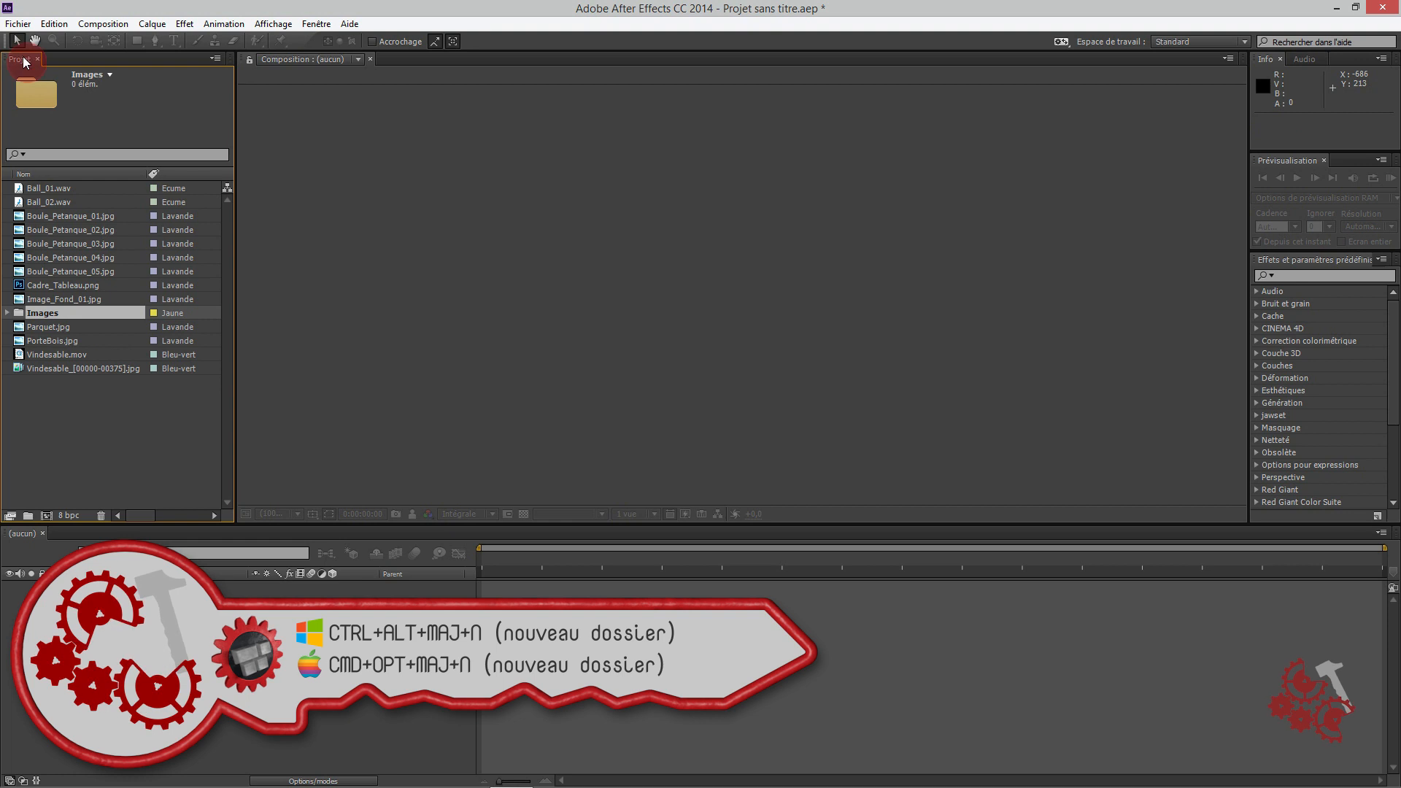
Step: Move all still images, from Boule_Petanque_01.jpg to PorteBois.jpg, into the Images folder and collapse it
left_click(79, 216)
left_click(66, 299, "shift")
left_click_drag(66, 299, 44, 218)
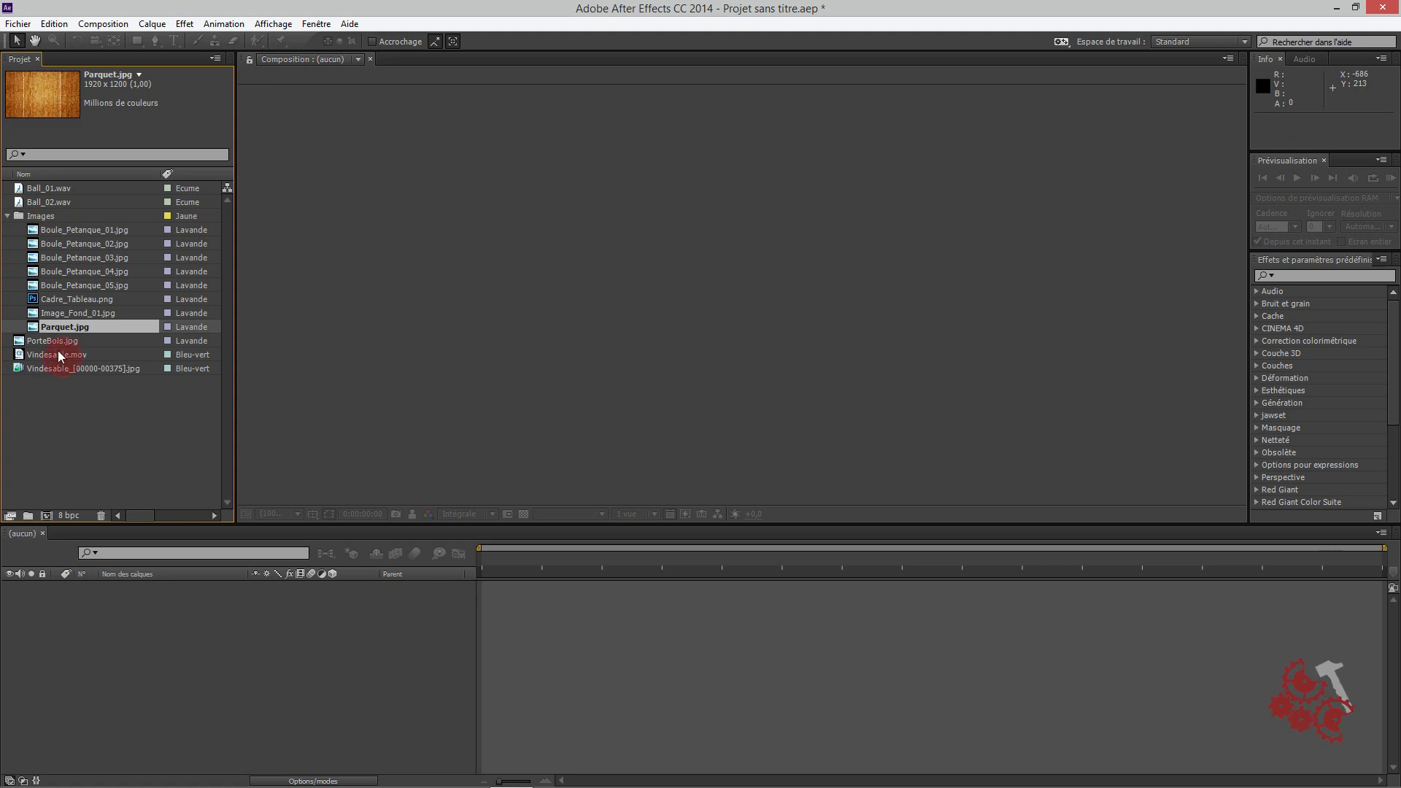
left_click_drag(55, 344, 63, 254)
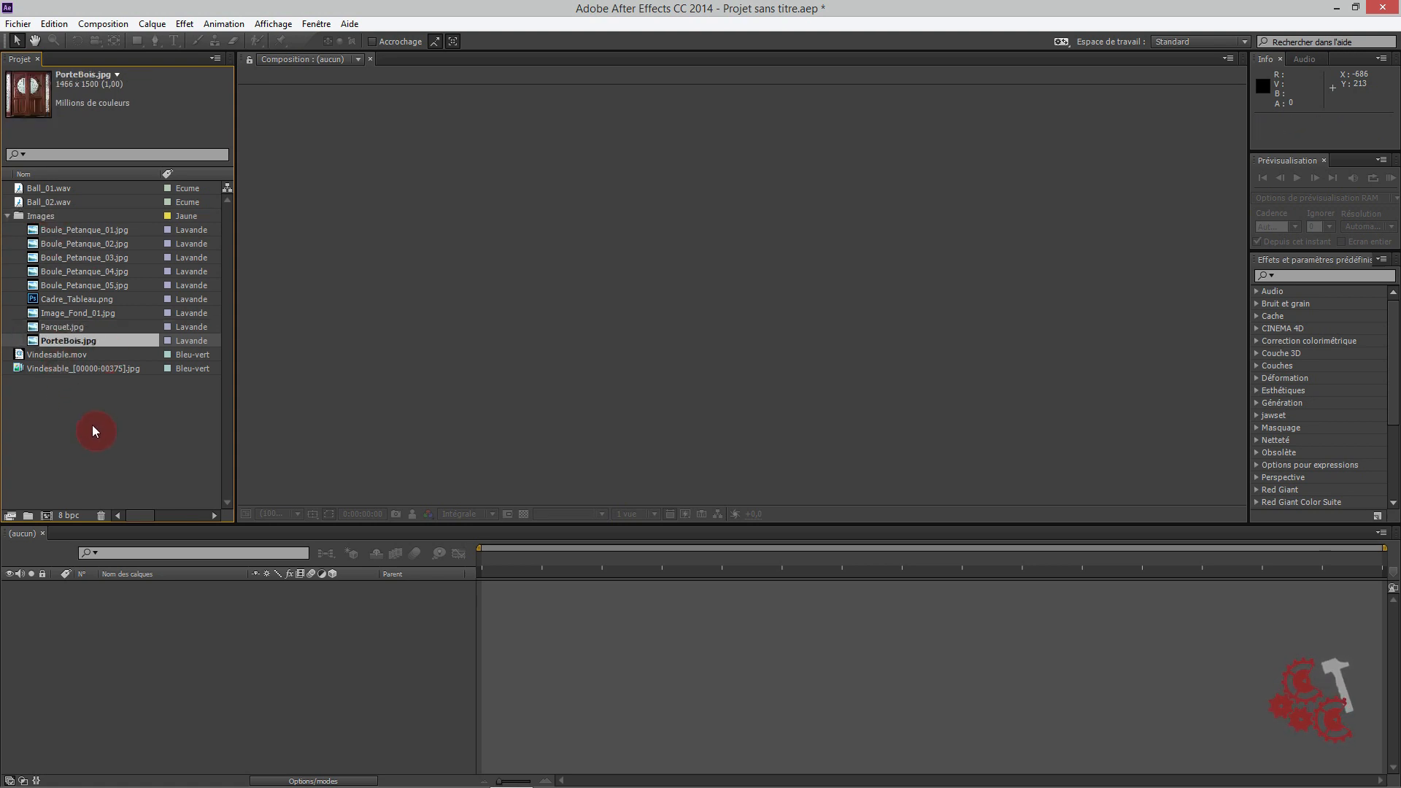
left_click(7, 216)
Step: Create a new project folder named Vidéos at the root of the project
left_click(71, 374)
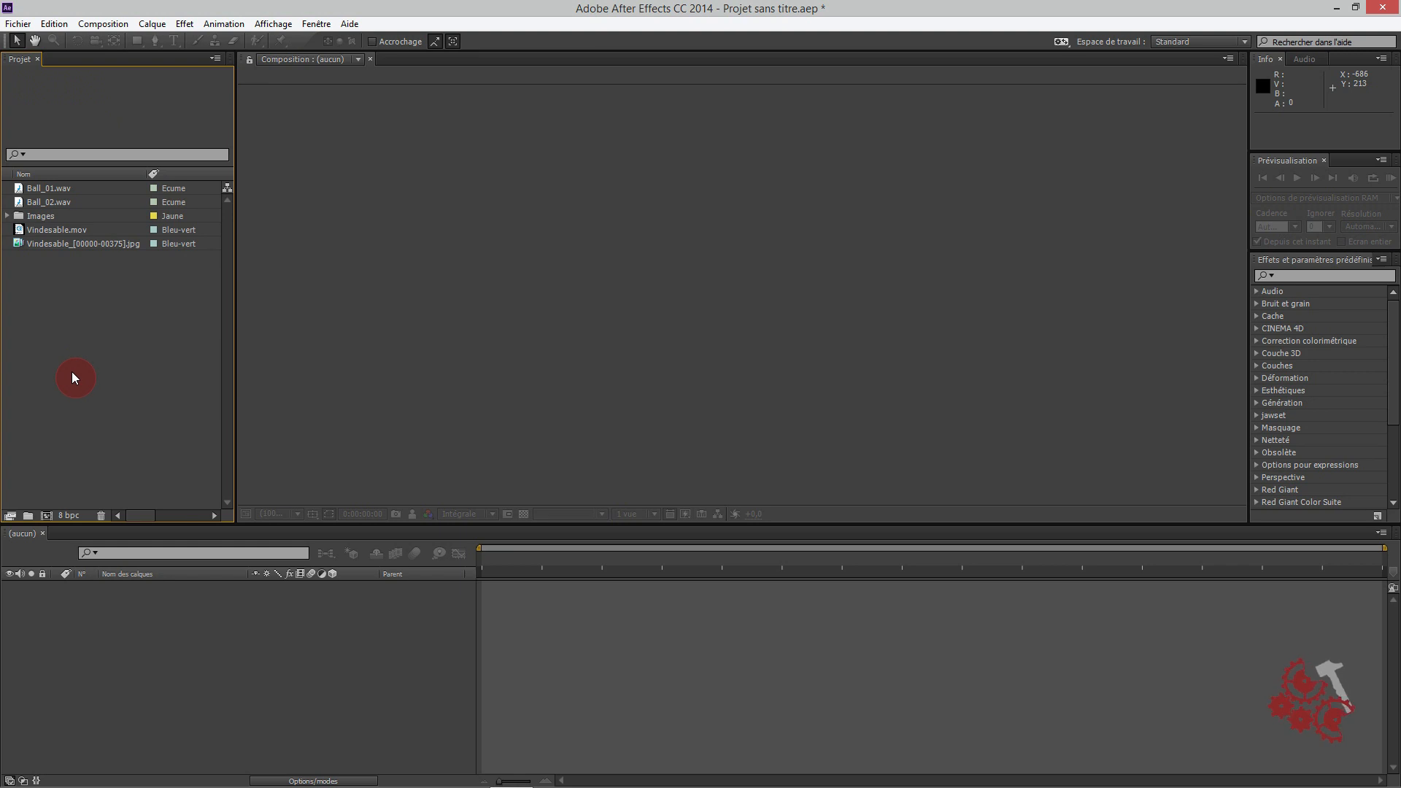
right_click(72, 374)
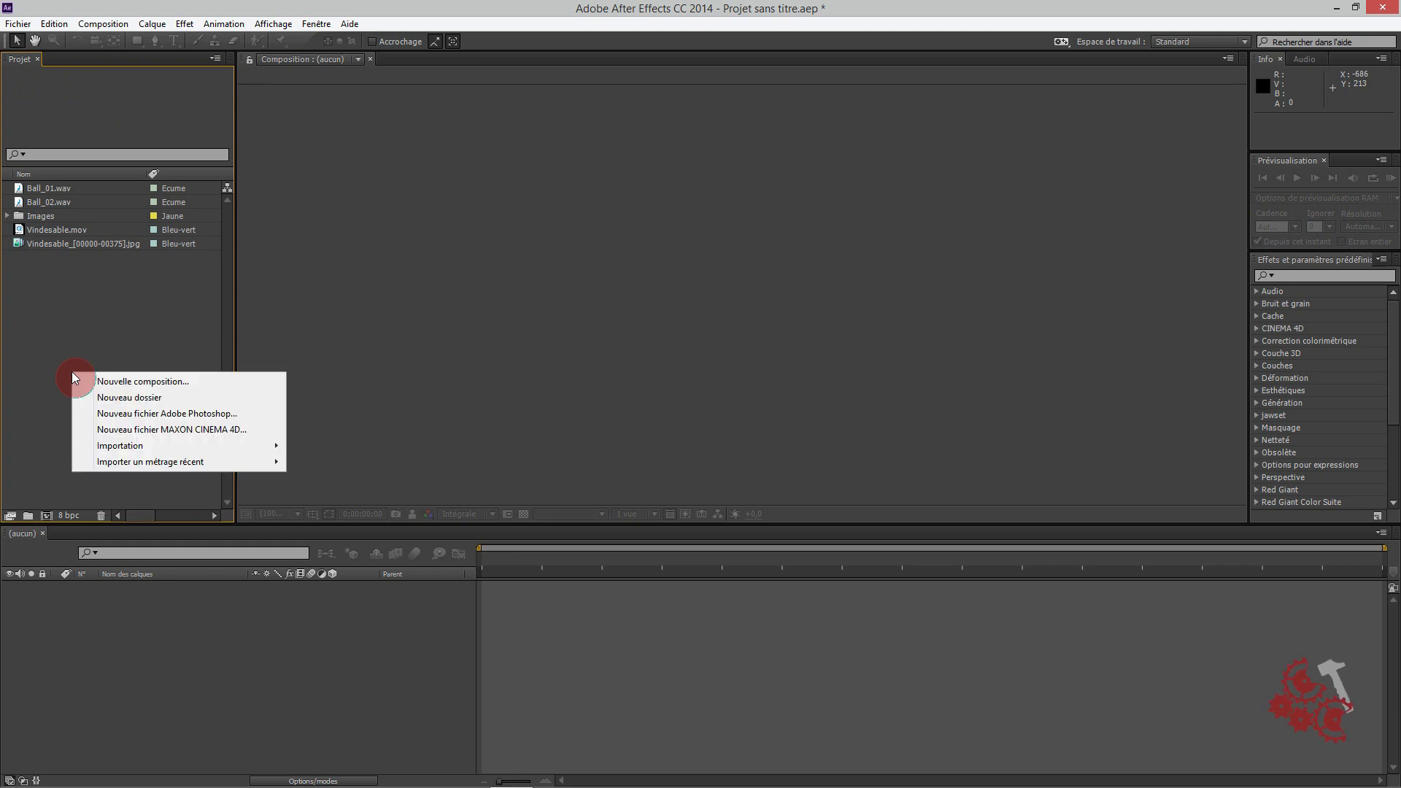
left_click(148, 395)
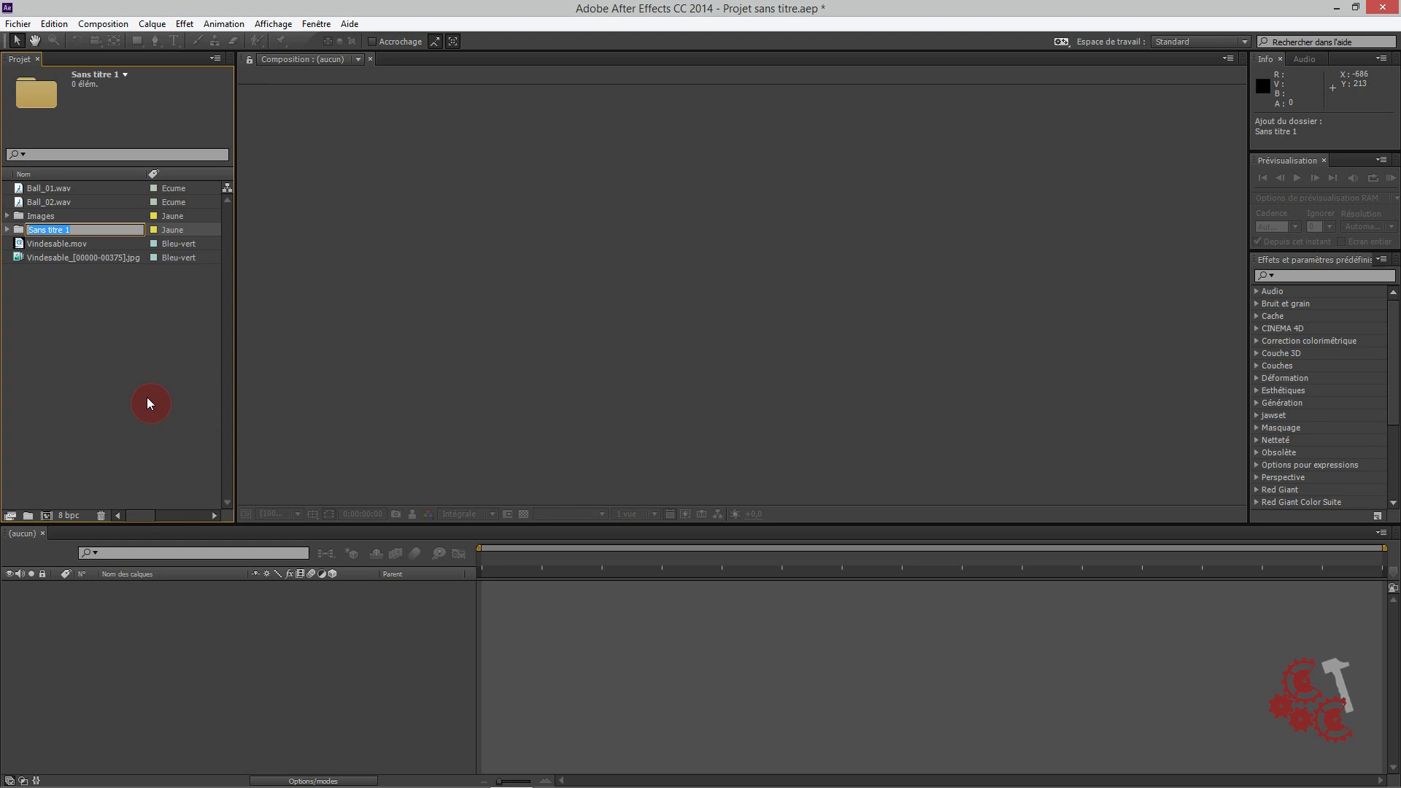
type("Vidéos")
key("Return")
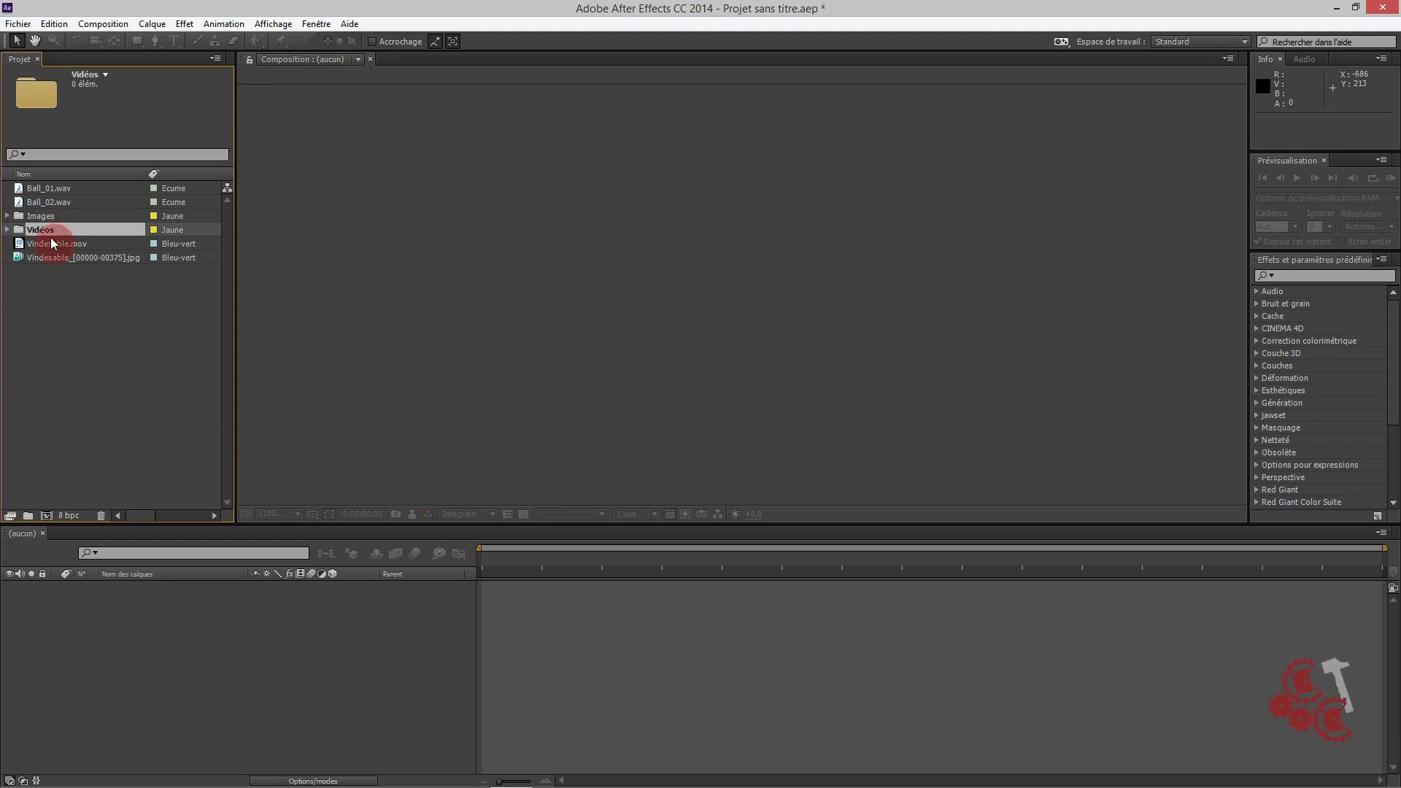
left_click(54, 256)
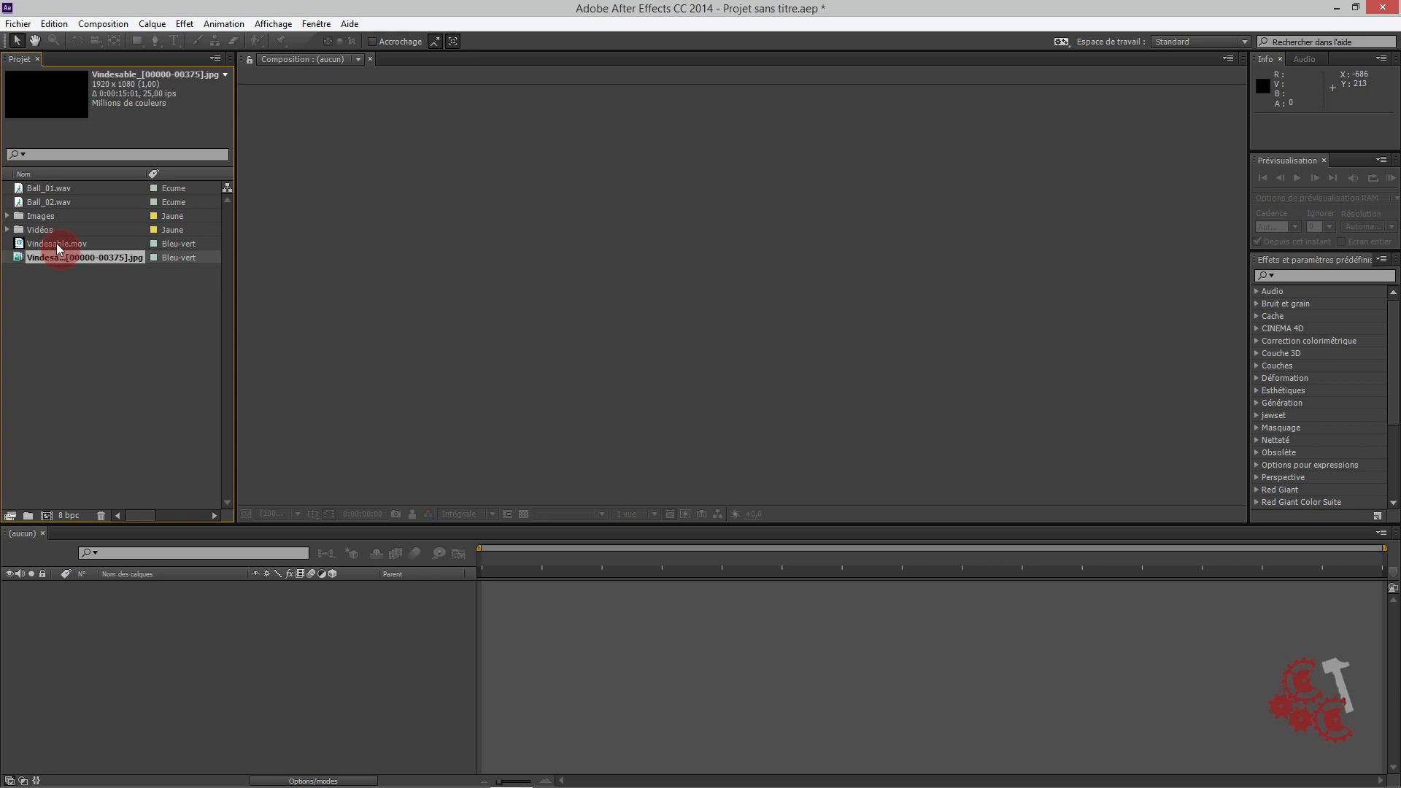
left_click(56, 244, "shift")
left_click_drag(55, 244, 46, 234)
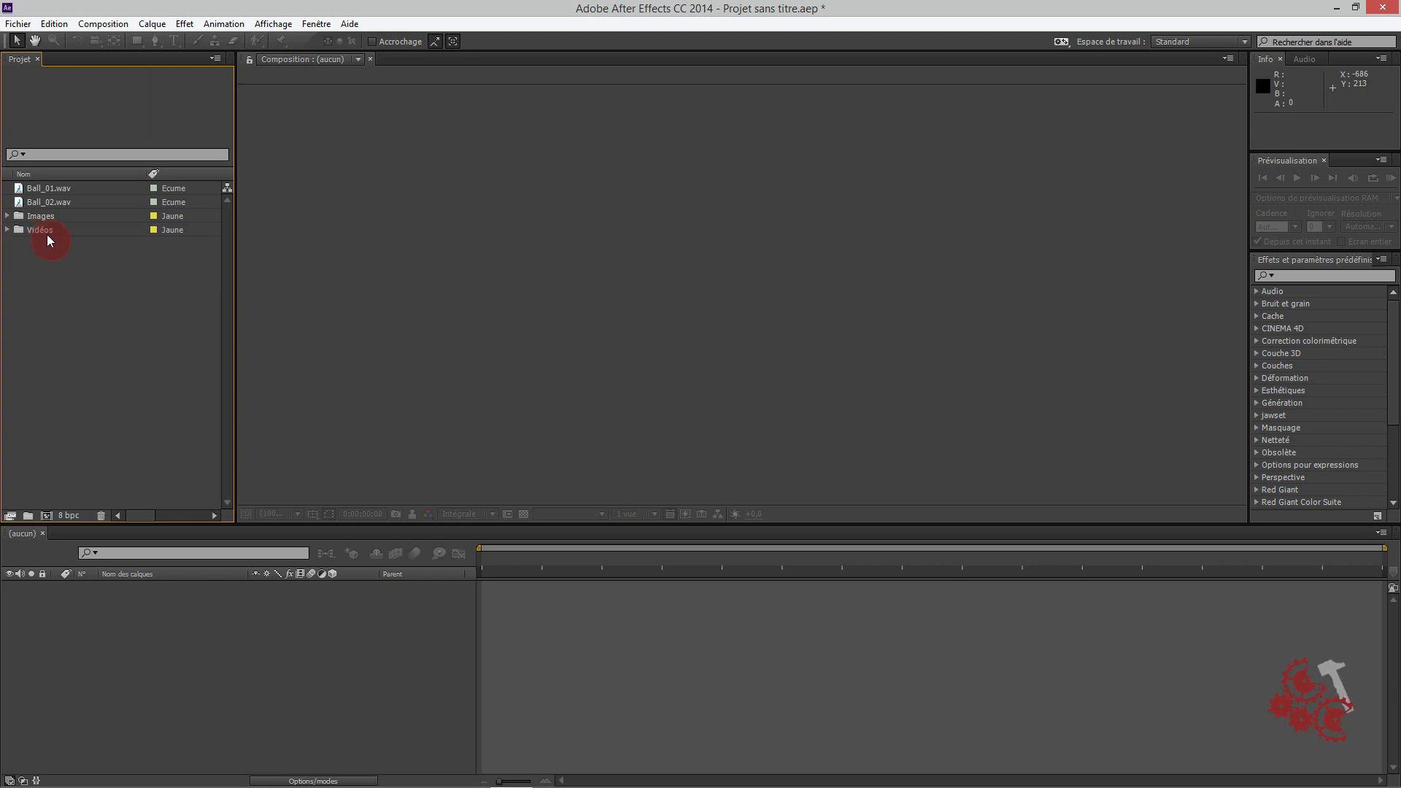
Step: Create a new project folder named Sons at the root of the project
right_click(85, 321)
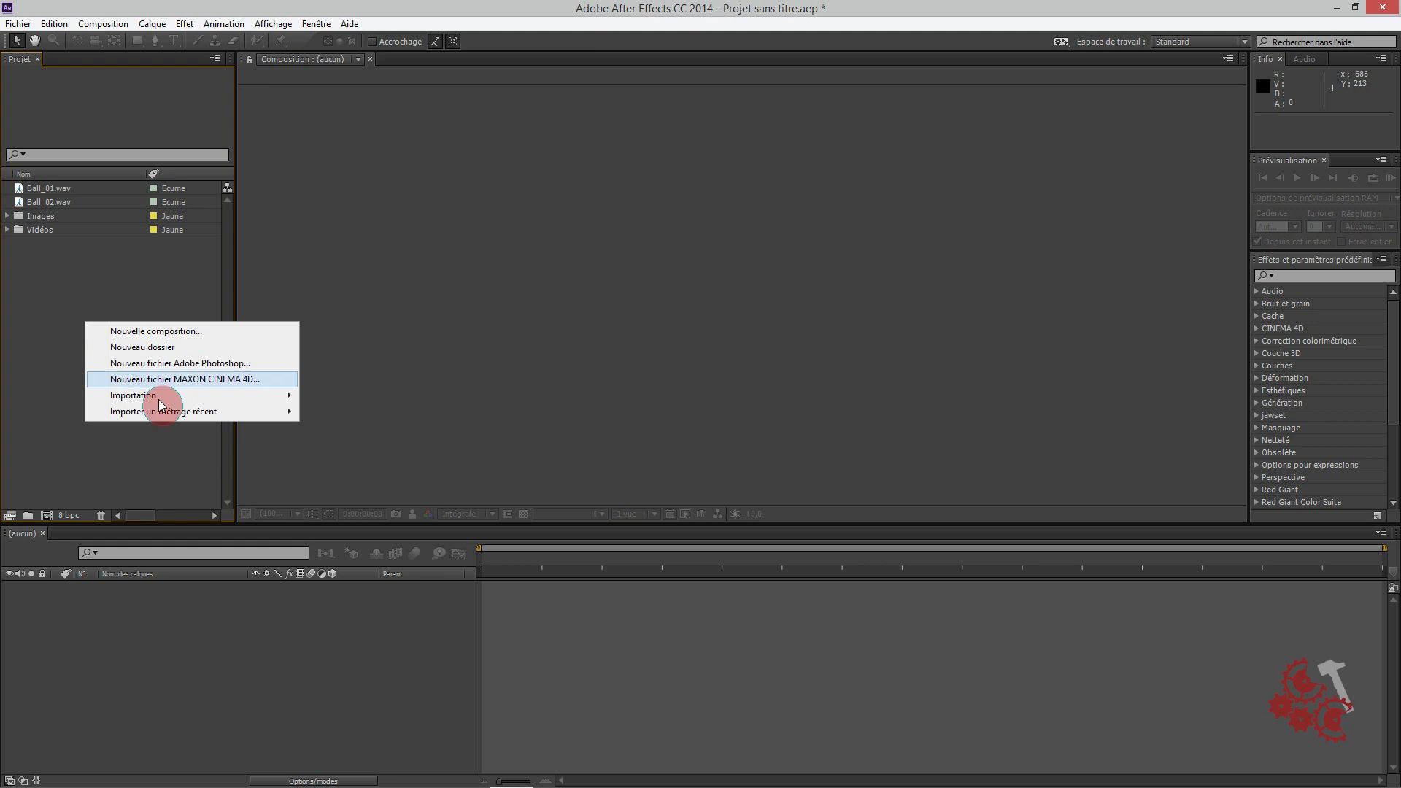
left_click(161, 348)
type("Son")
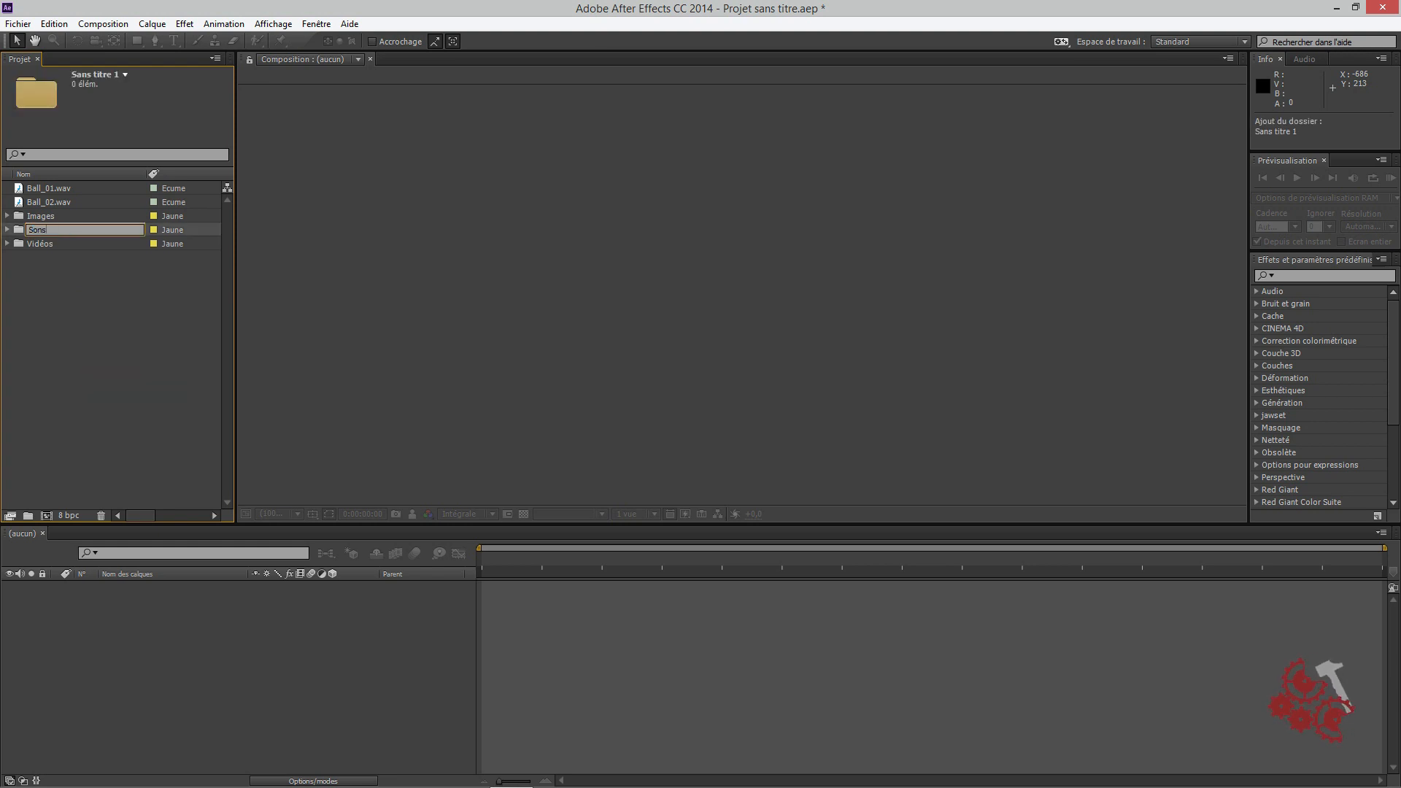
type("s")
key("Return")
Step: Move the sound files Ball_01.wav and Ball_02.wav into the Sons folder
left_click(61, 188)
left_click(51, 203, "shift")
left_click_drag(56, 200, 49, 231)
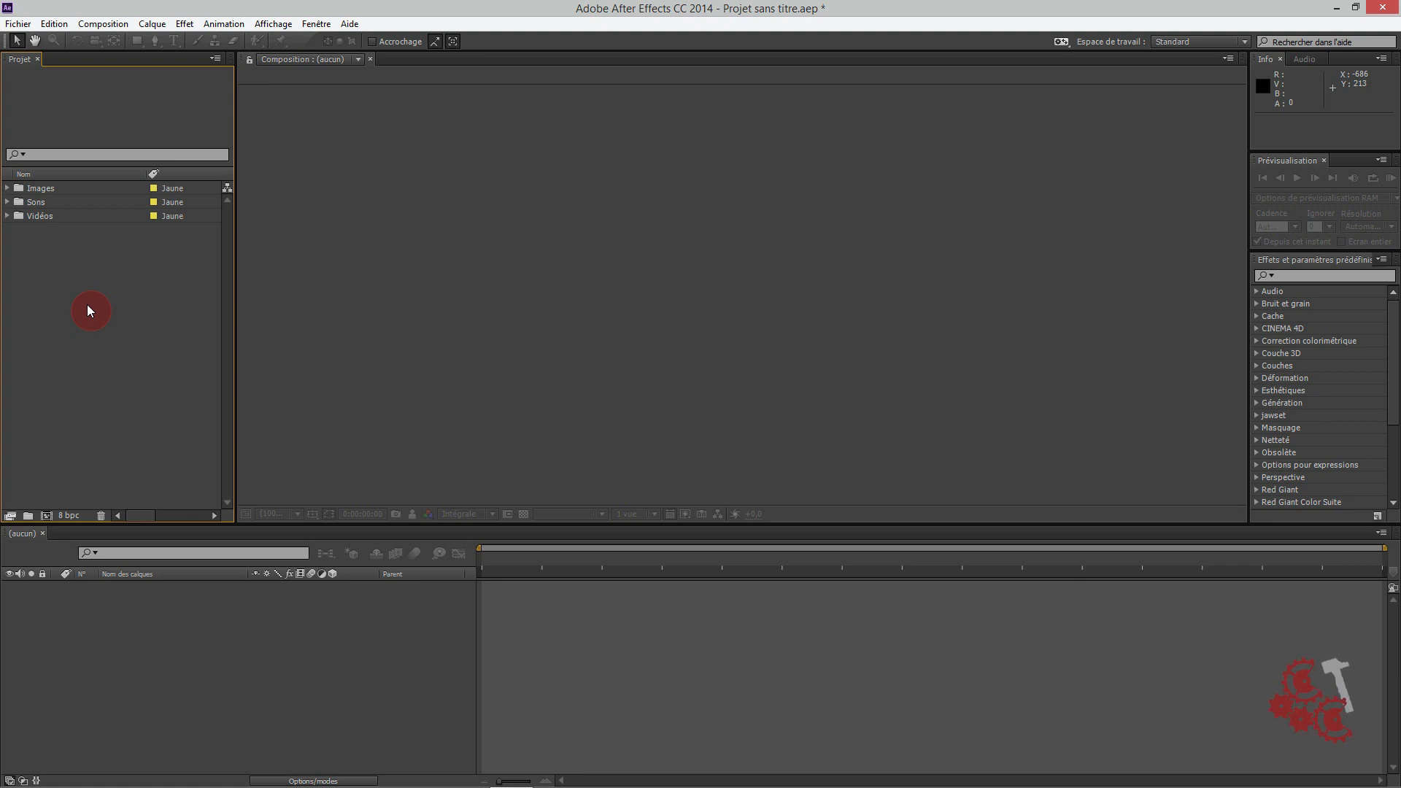
Step: Create a composition named Principale with the HDTV 1080 25 preset and a duration of 0:00:15:00
right_click(96, 318)
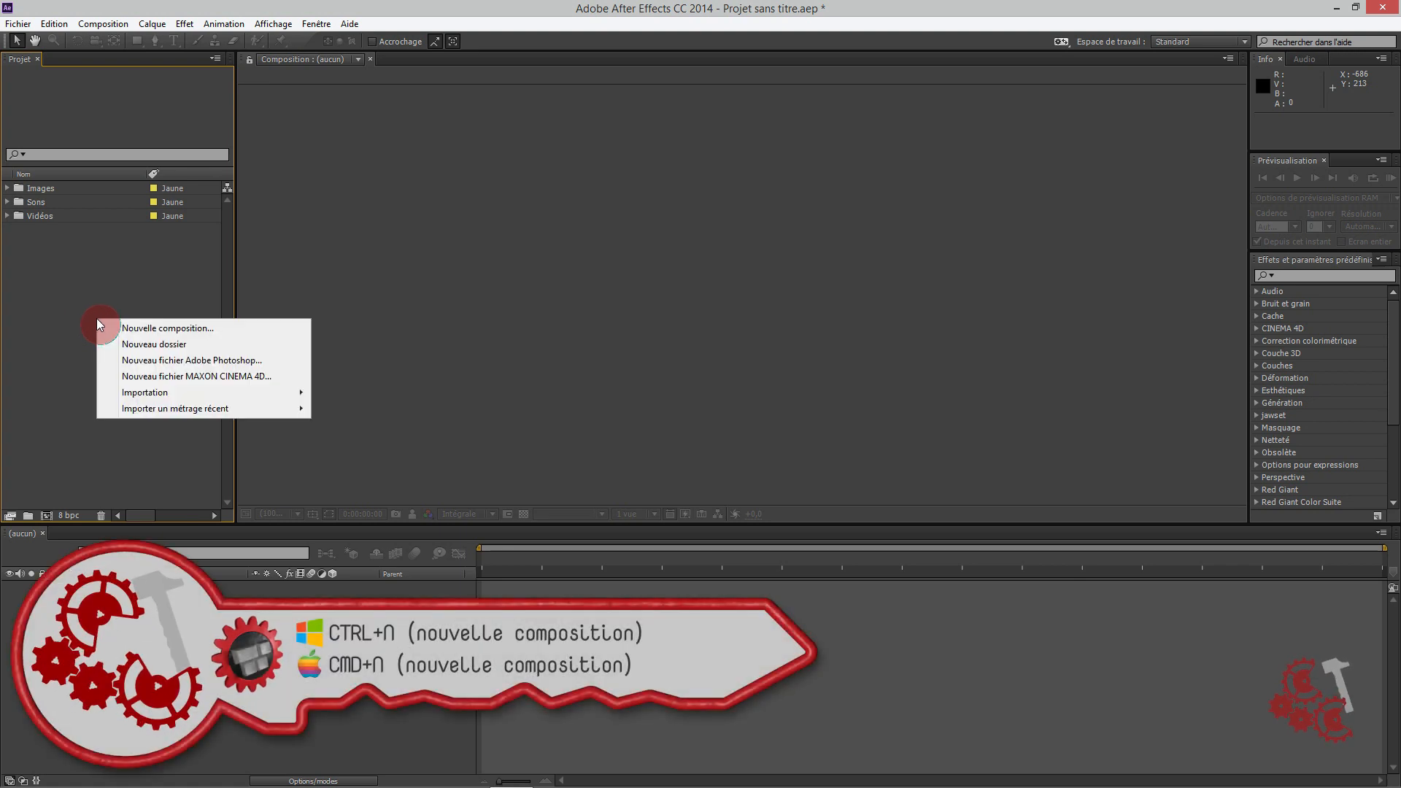
left_click(149, 327)
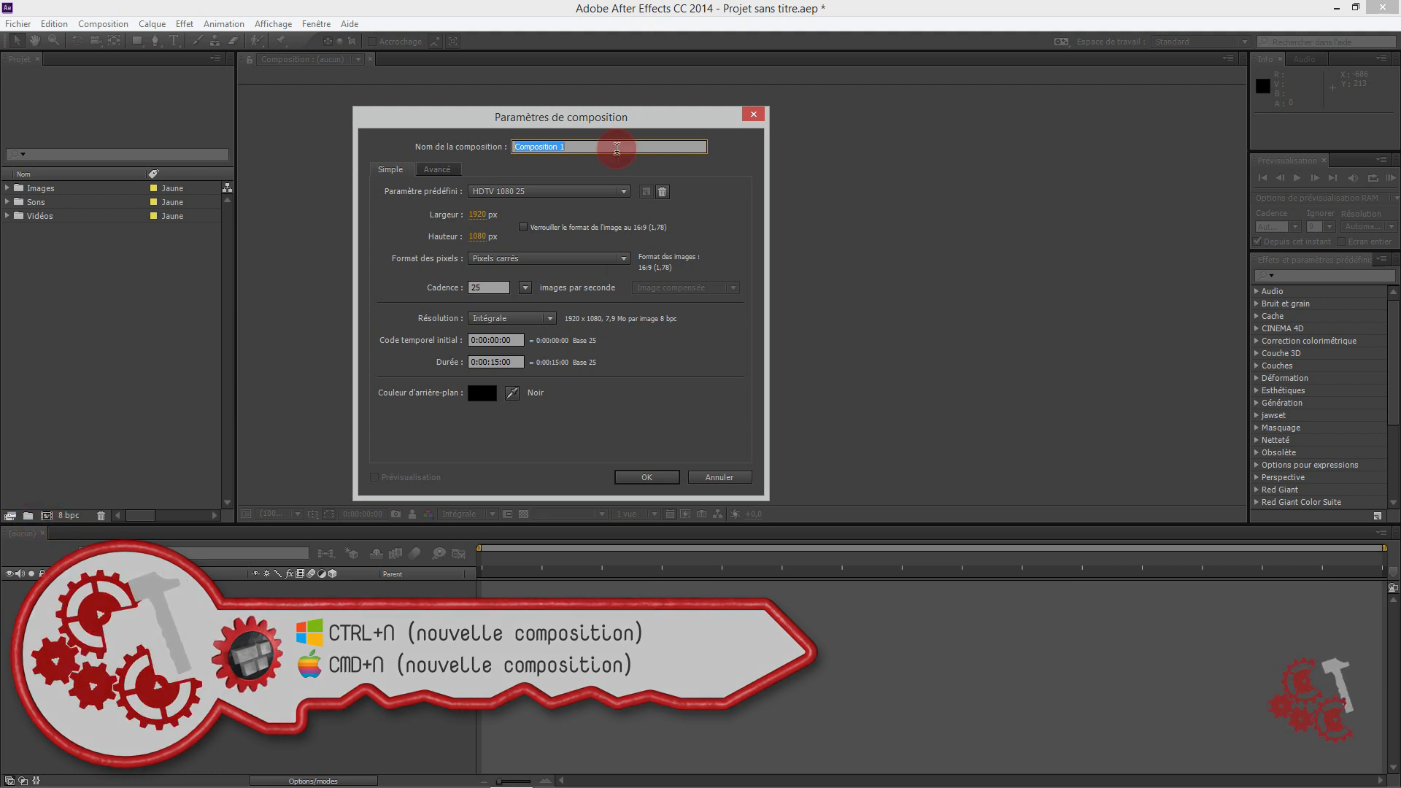
left_click_drag(599, 124, 697, 158)
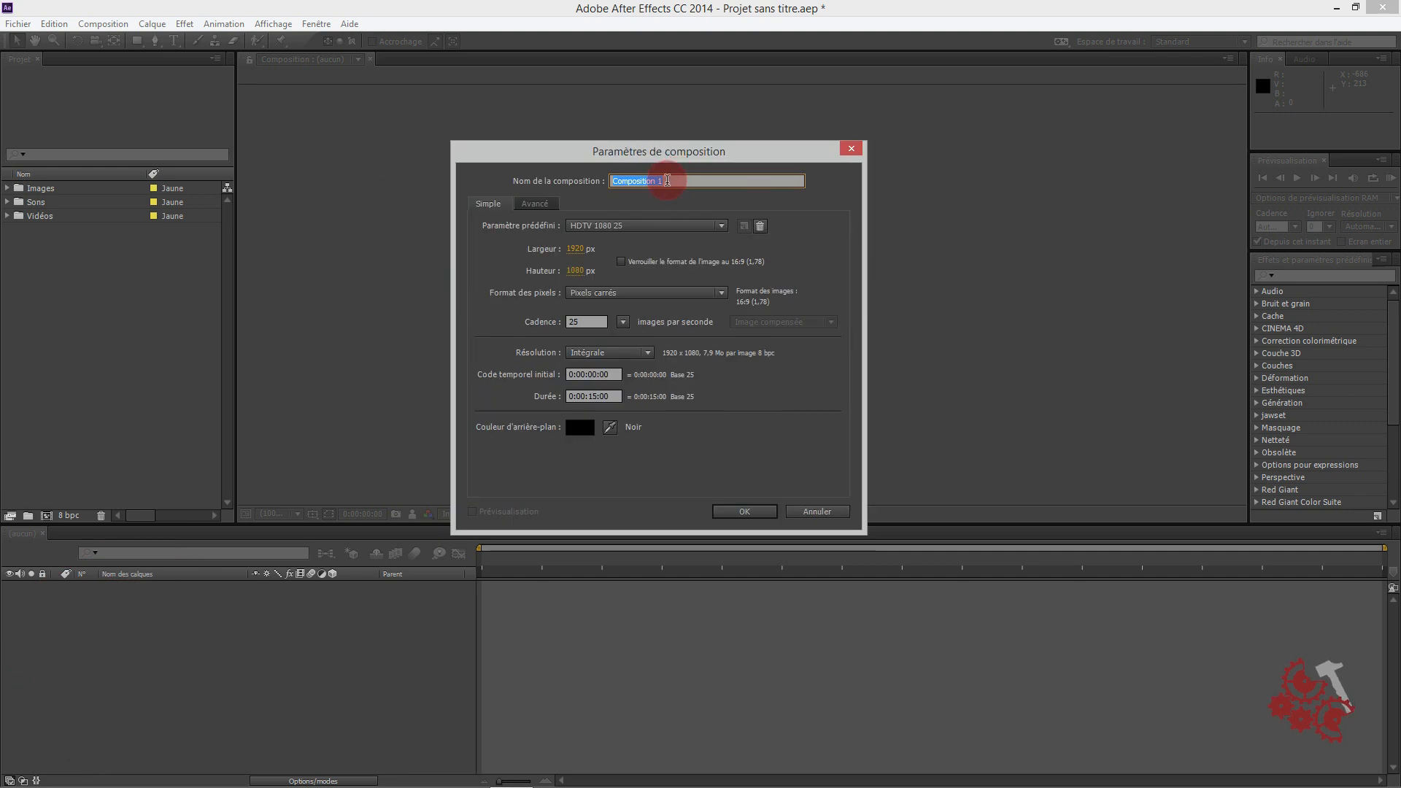
type("Principale")
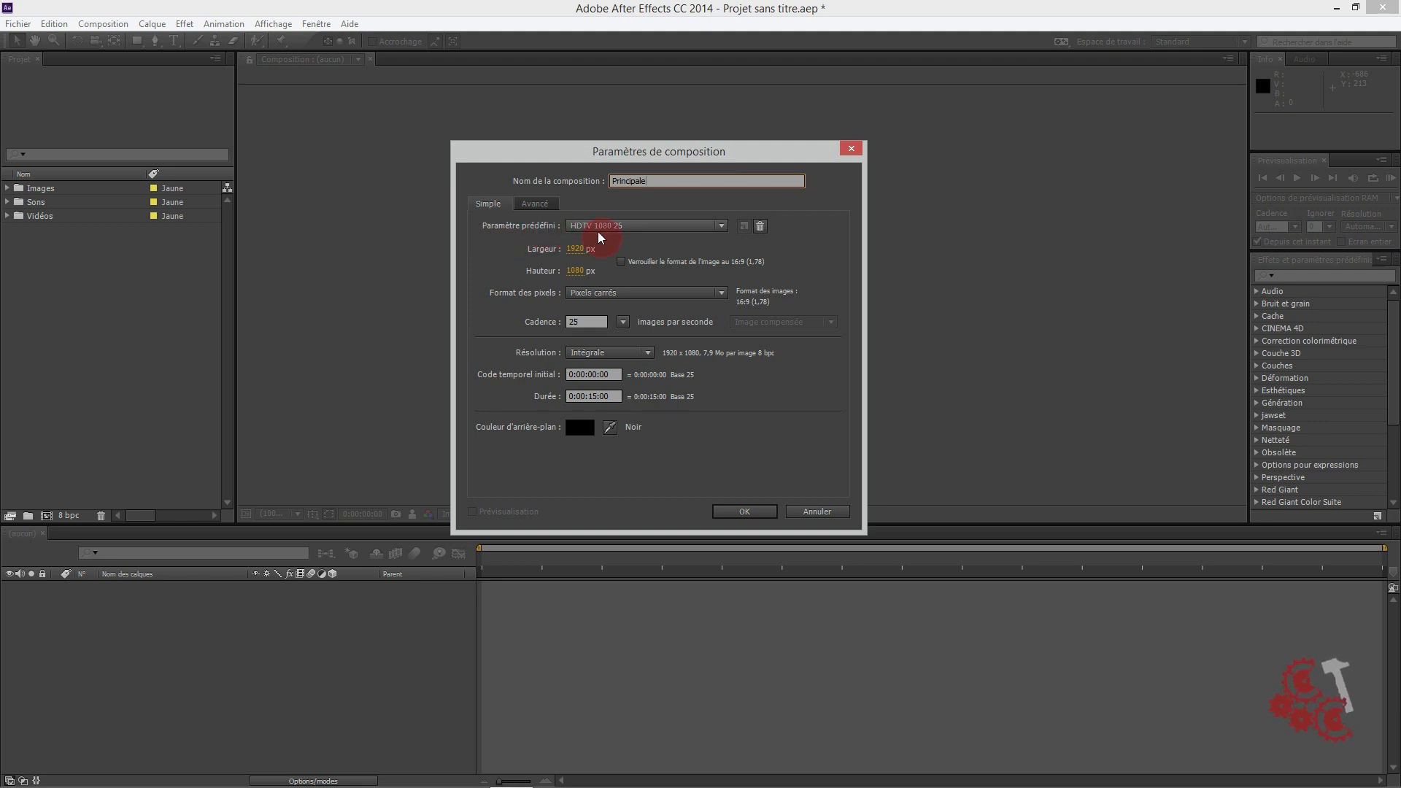
left_click(629, 232)
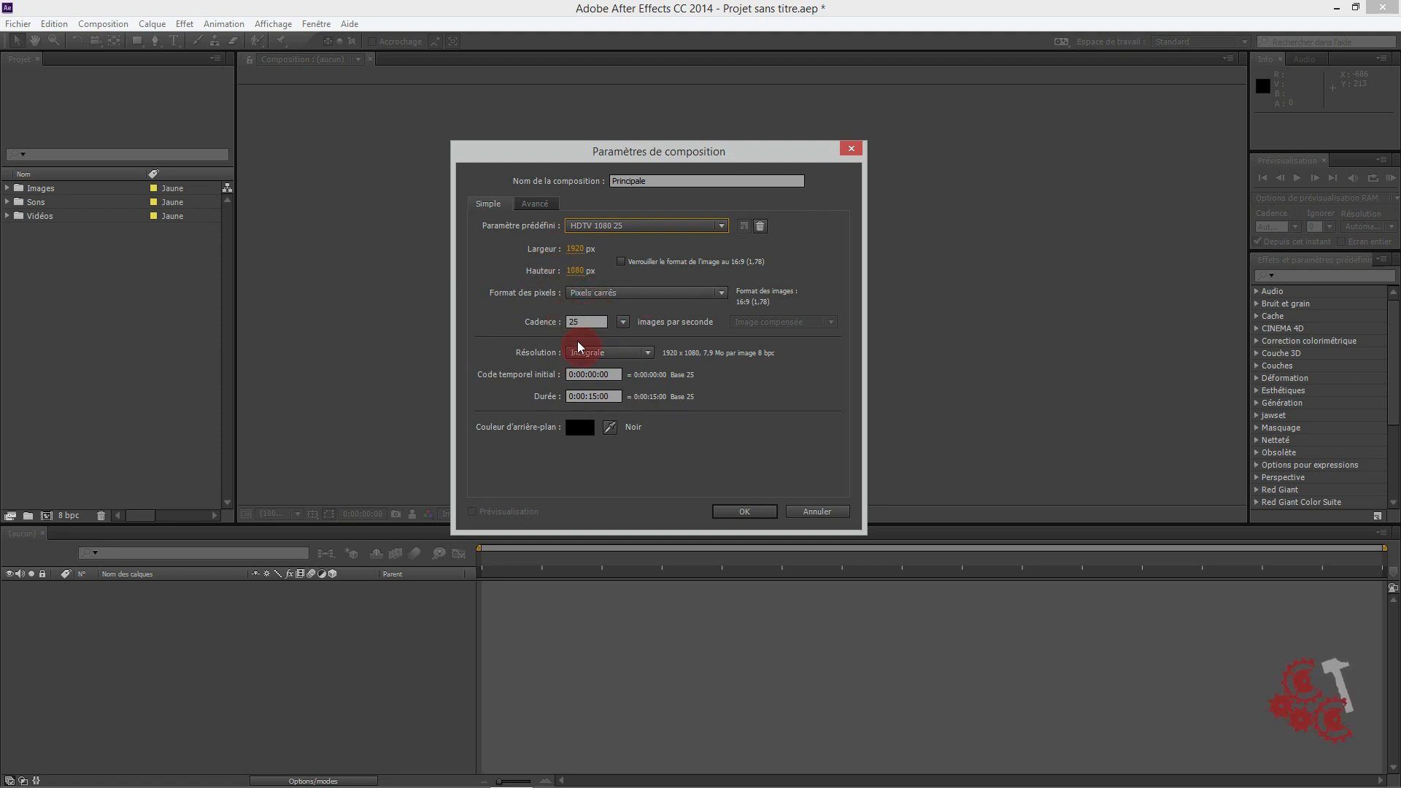
left_click(615, 396)
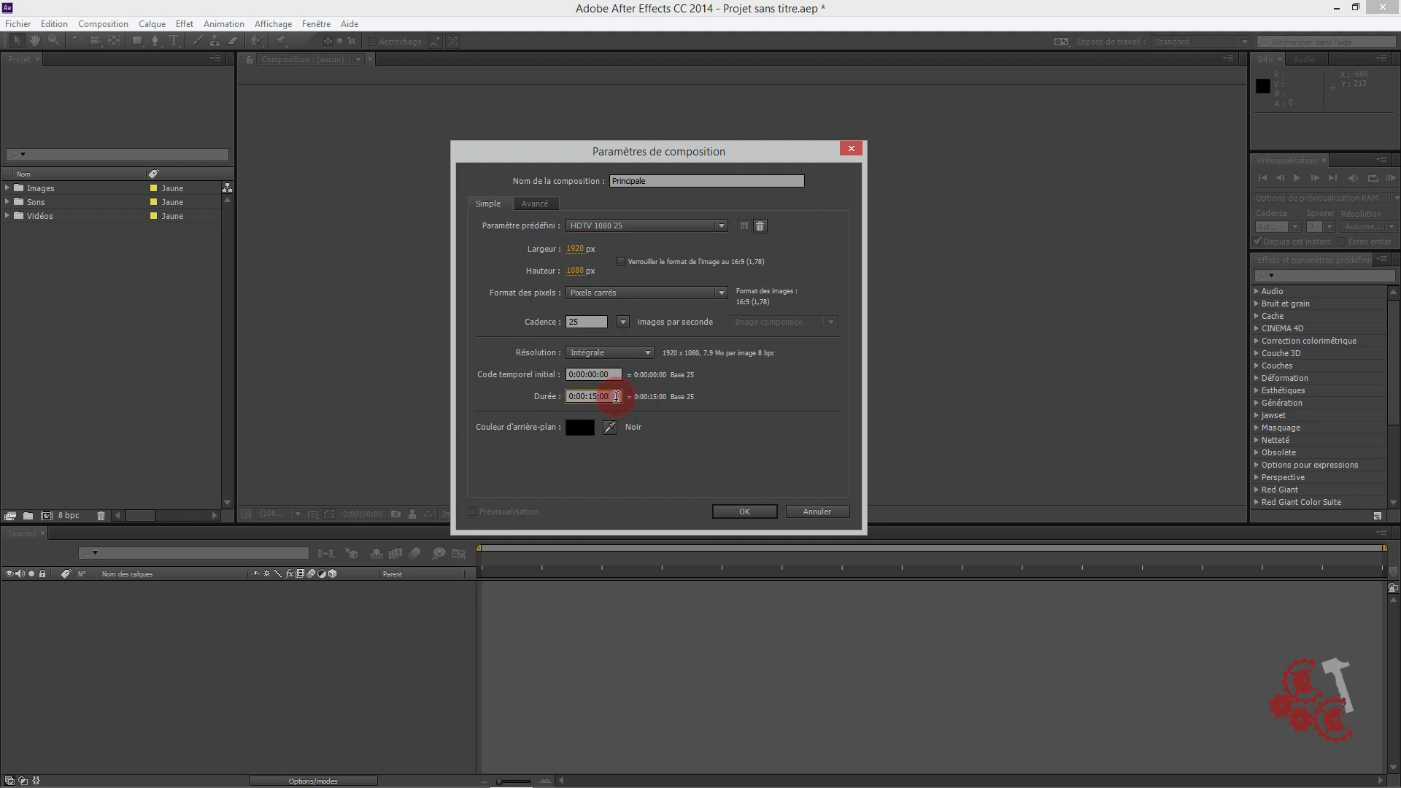
double_click(616, 396)
type("15000")
left_click(751, 516)
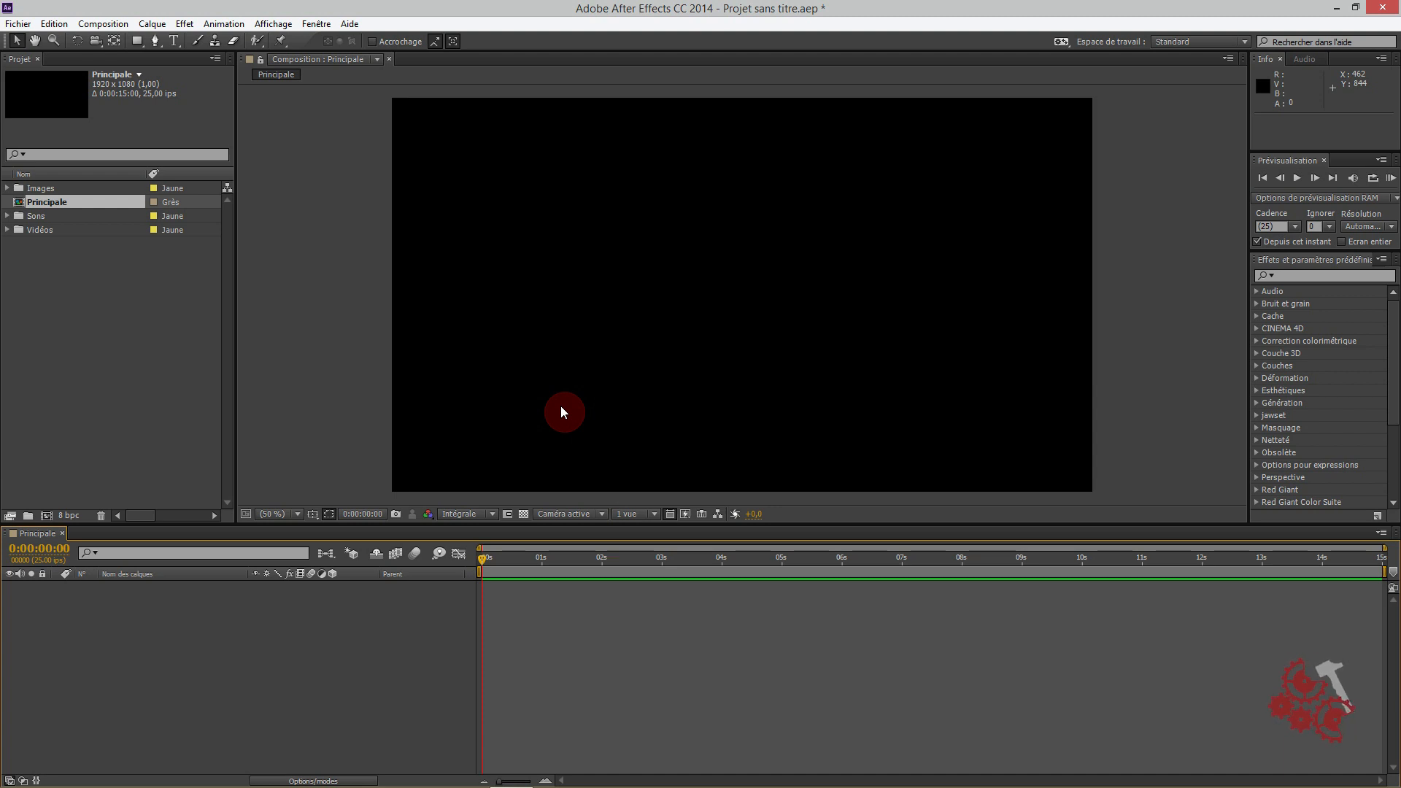
Step: Save the project under the name Les_Principes_Etape_01.aep in the AE_01_Les_Principes folder, replacing the existing file
left_click(18, 24)
mouse_move(48, 158)
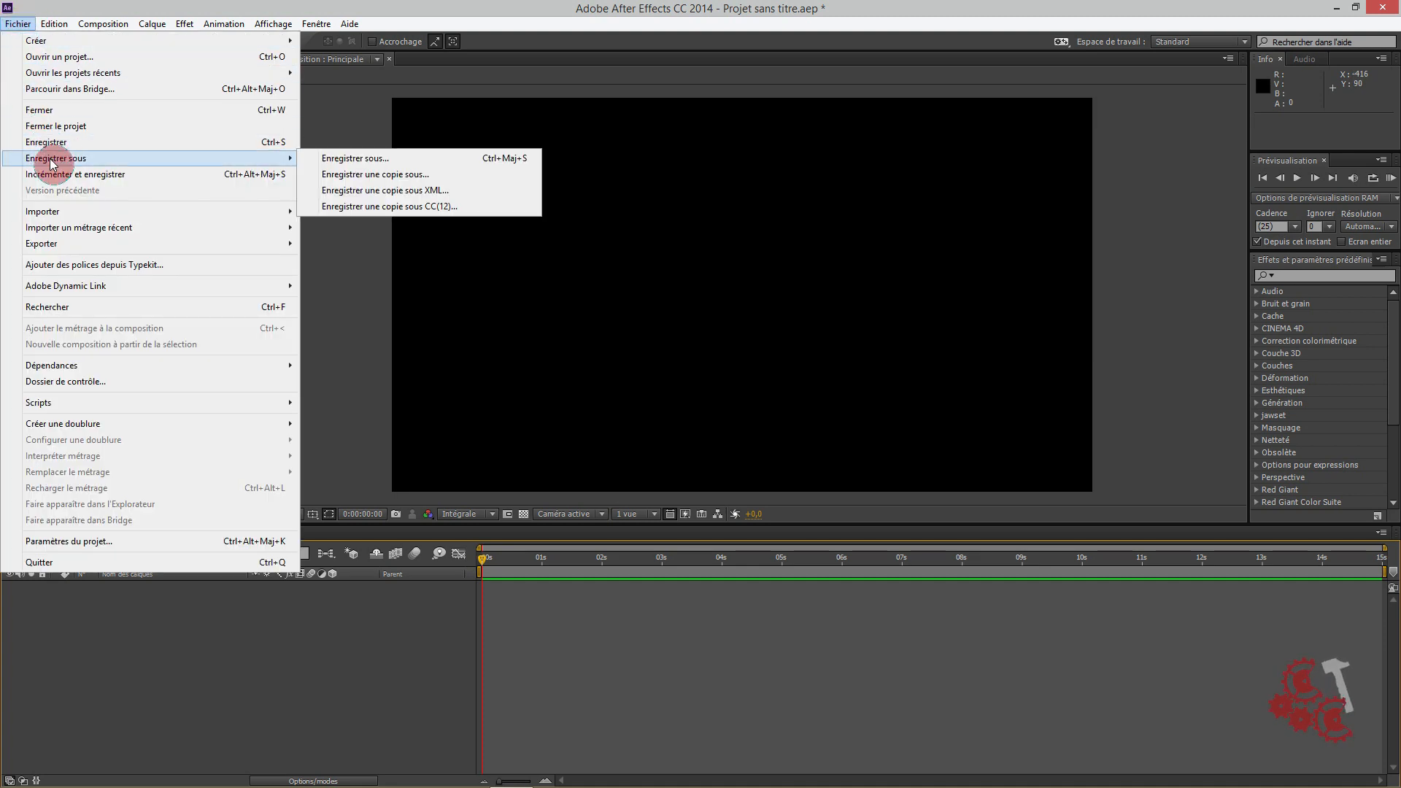
left_click(355, 158)
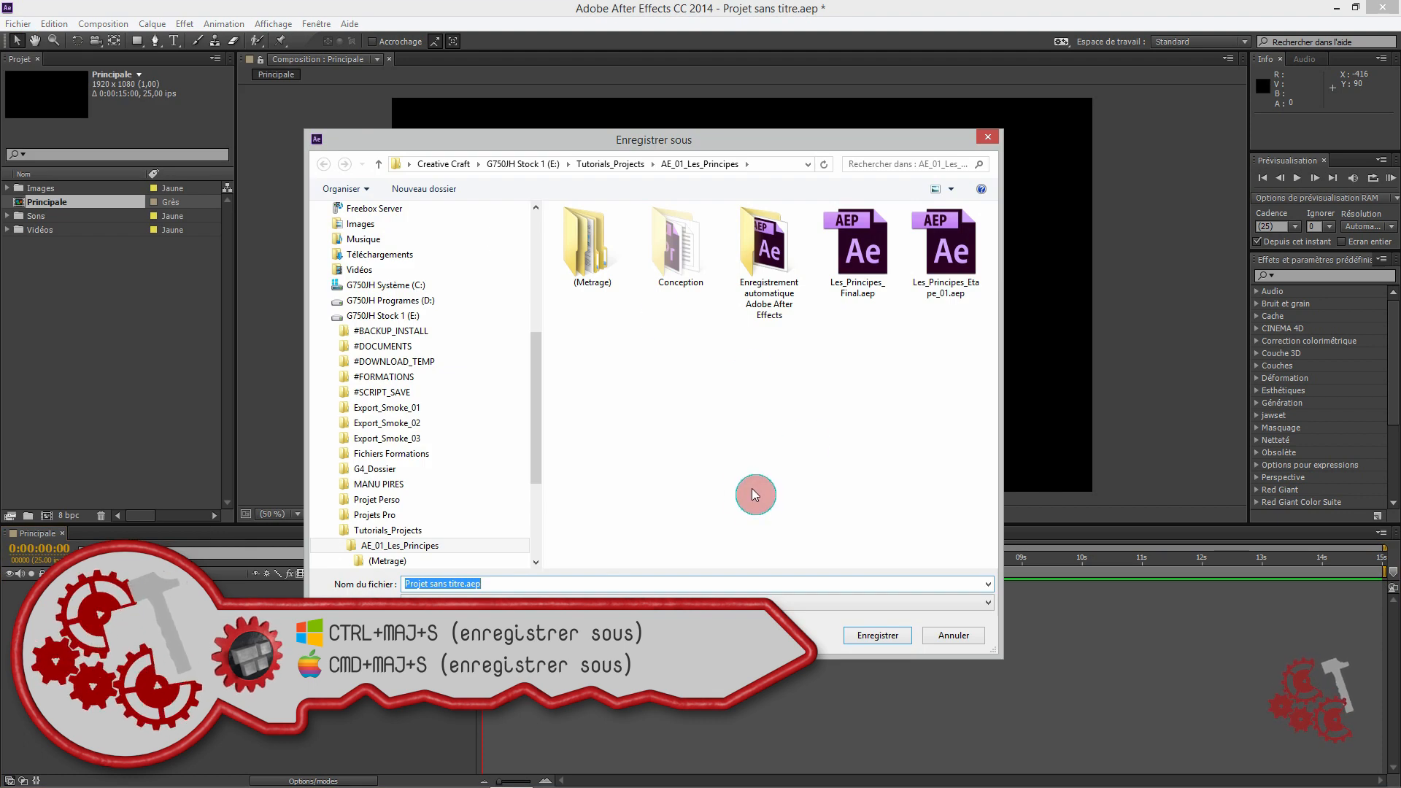
type("Les Pric")
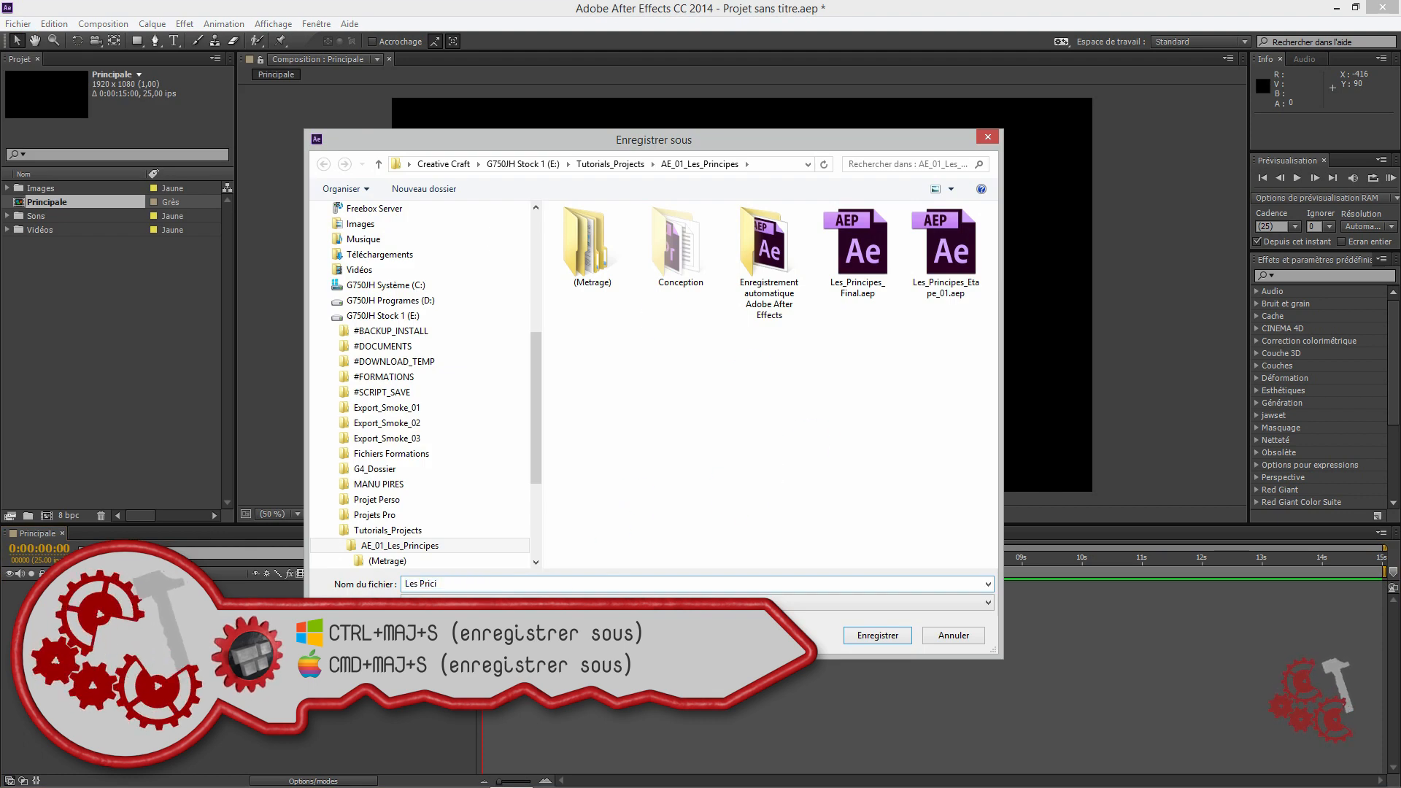
key("BackSpace")
type("ncip")
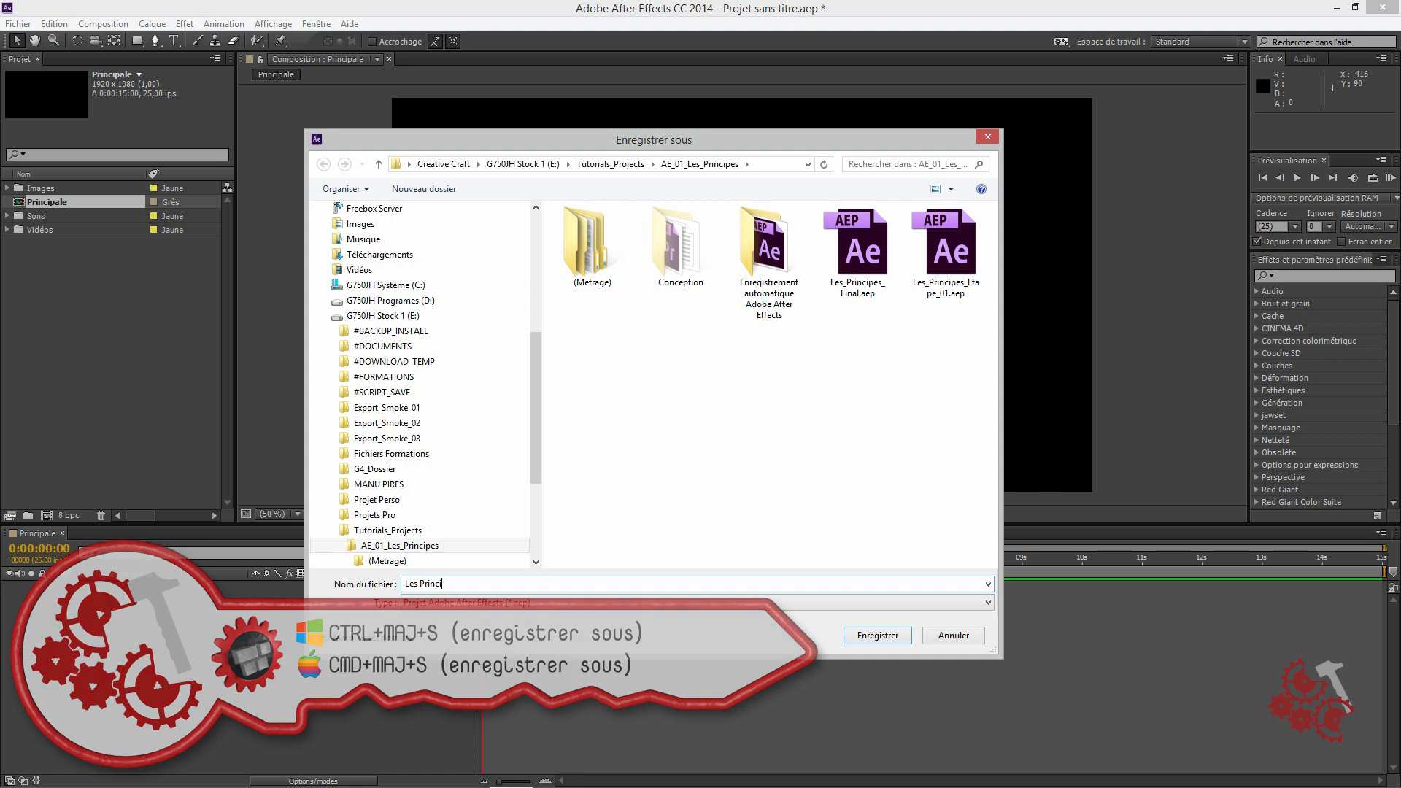
type("es_Eta")
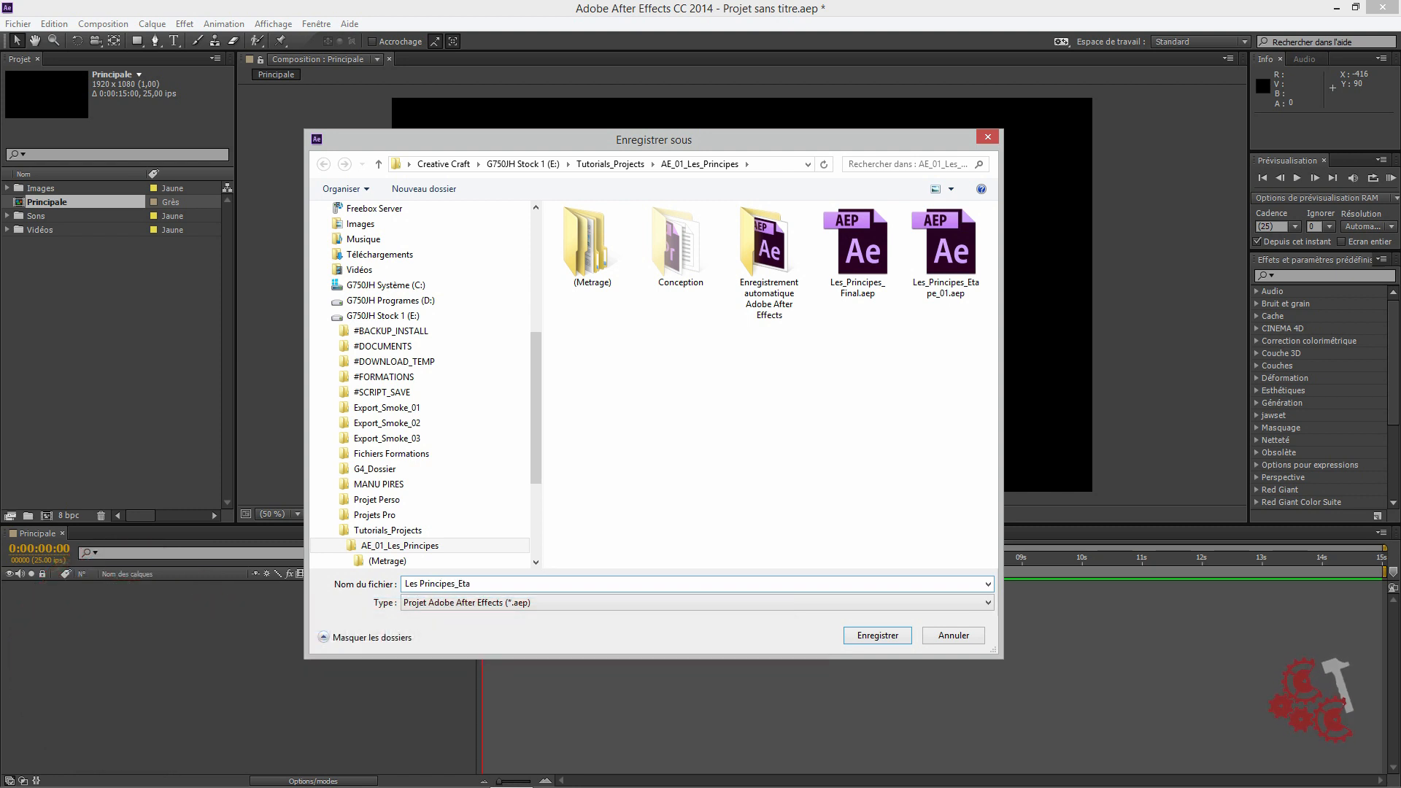
type("pe_01")
left_click(960, 254)
left_click(888, 580)
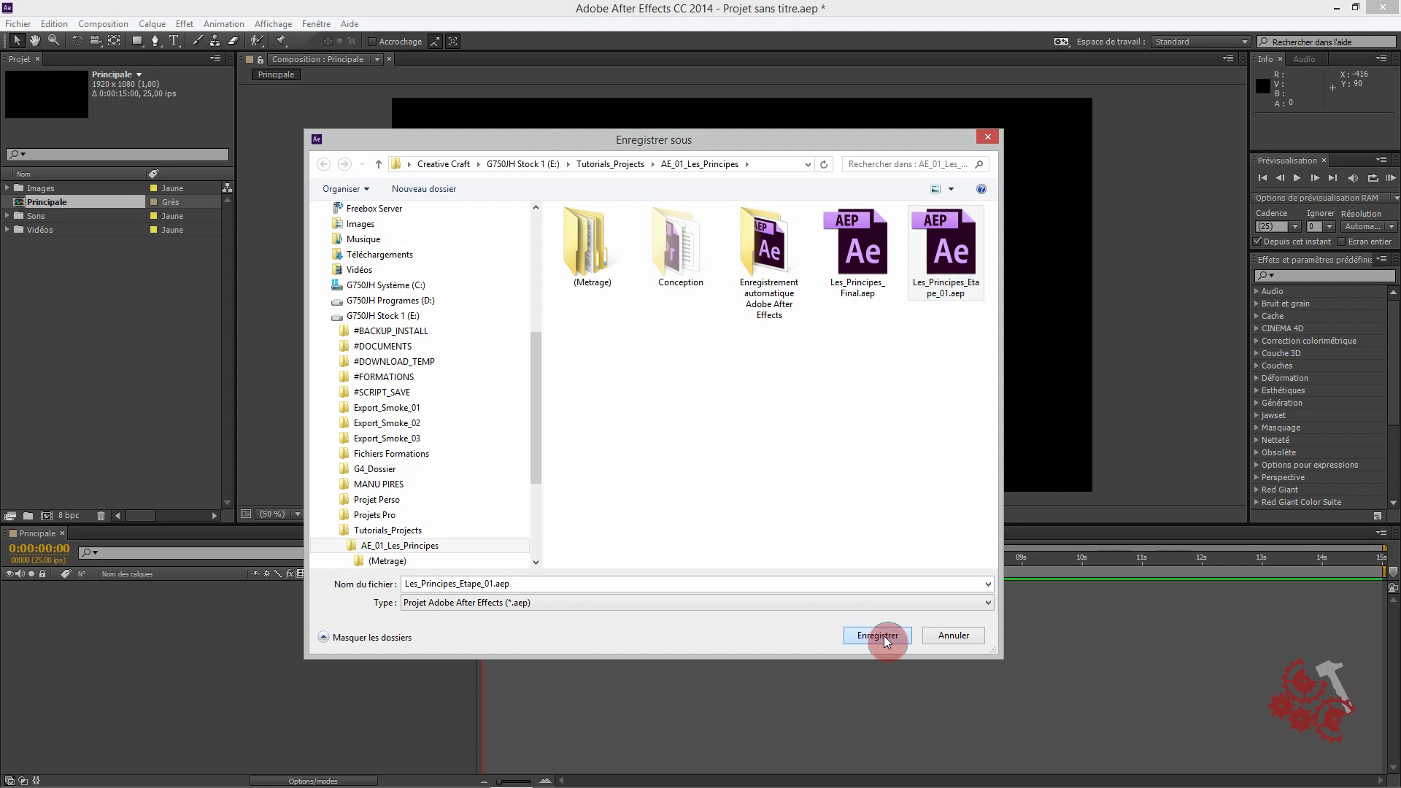
left_click(736, 400)
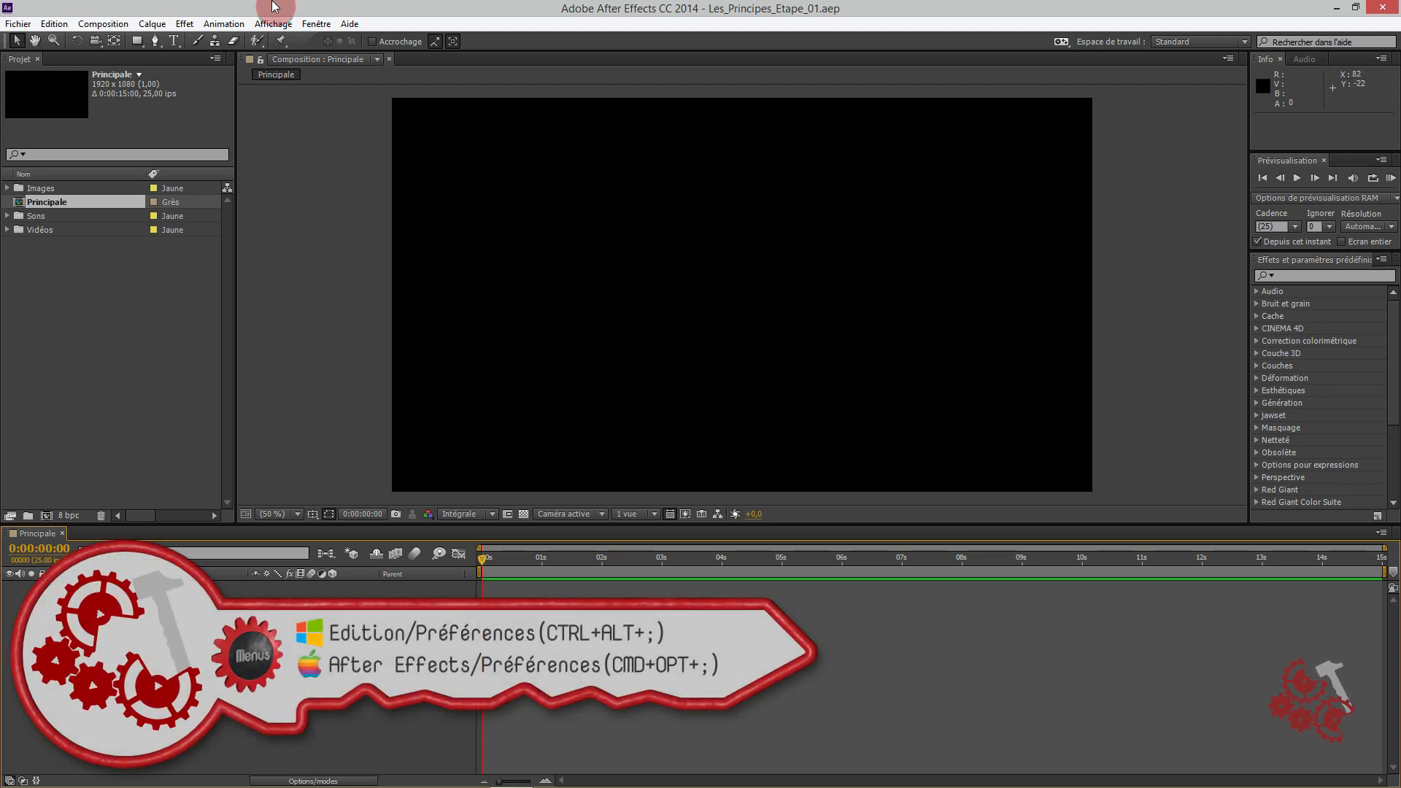
Step: Configure the auto-save preferences to save every 10 minutes and keep at most 10 project versions
left_click(54, 23)
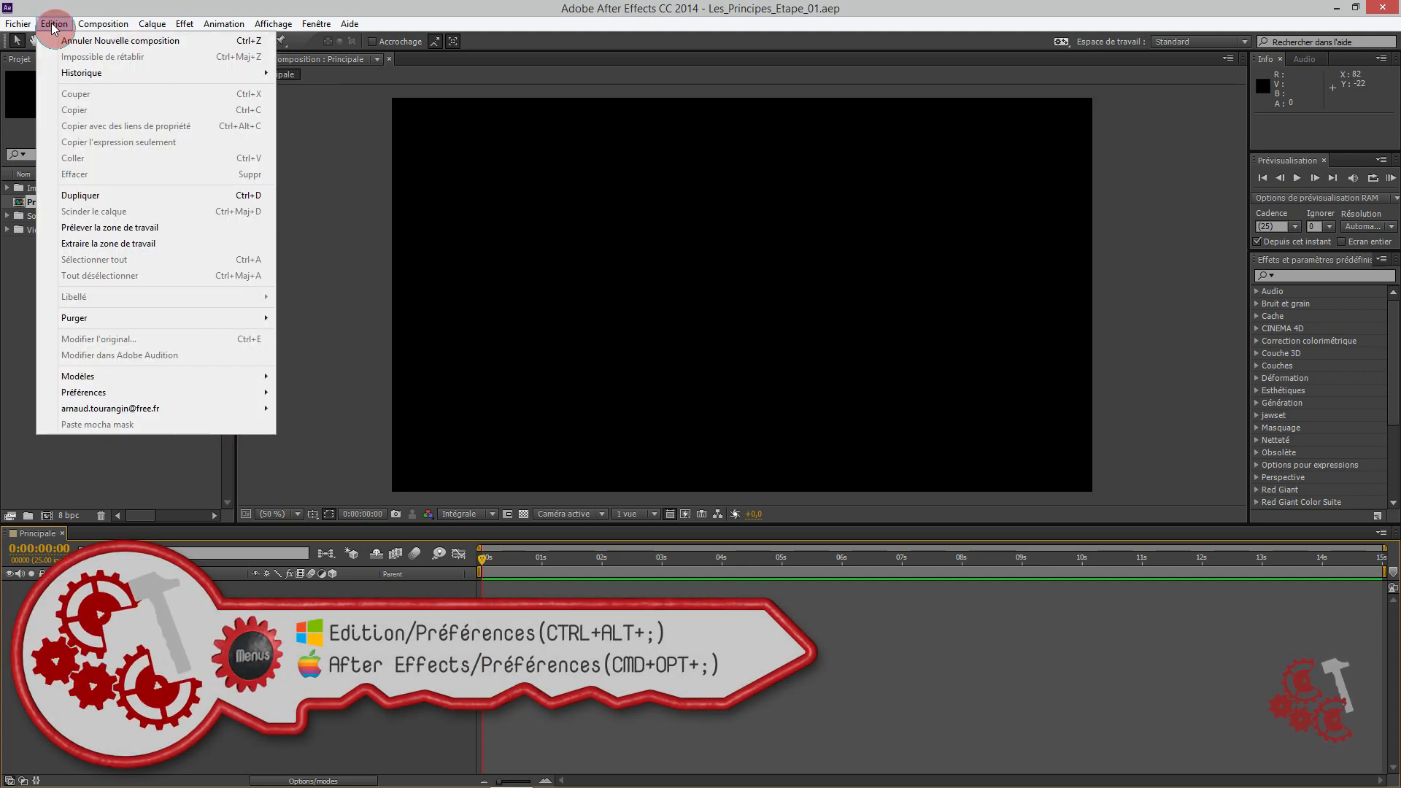
mouse_move(94, 392)
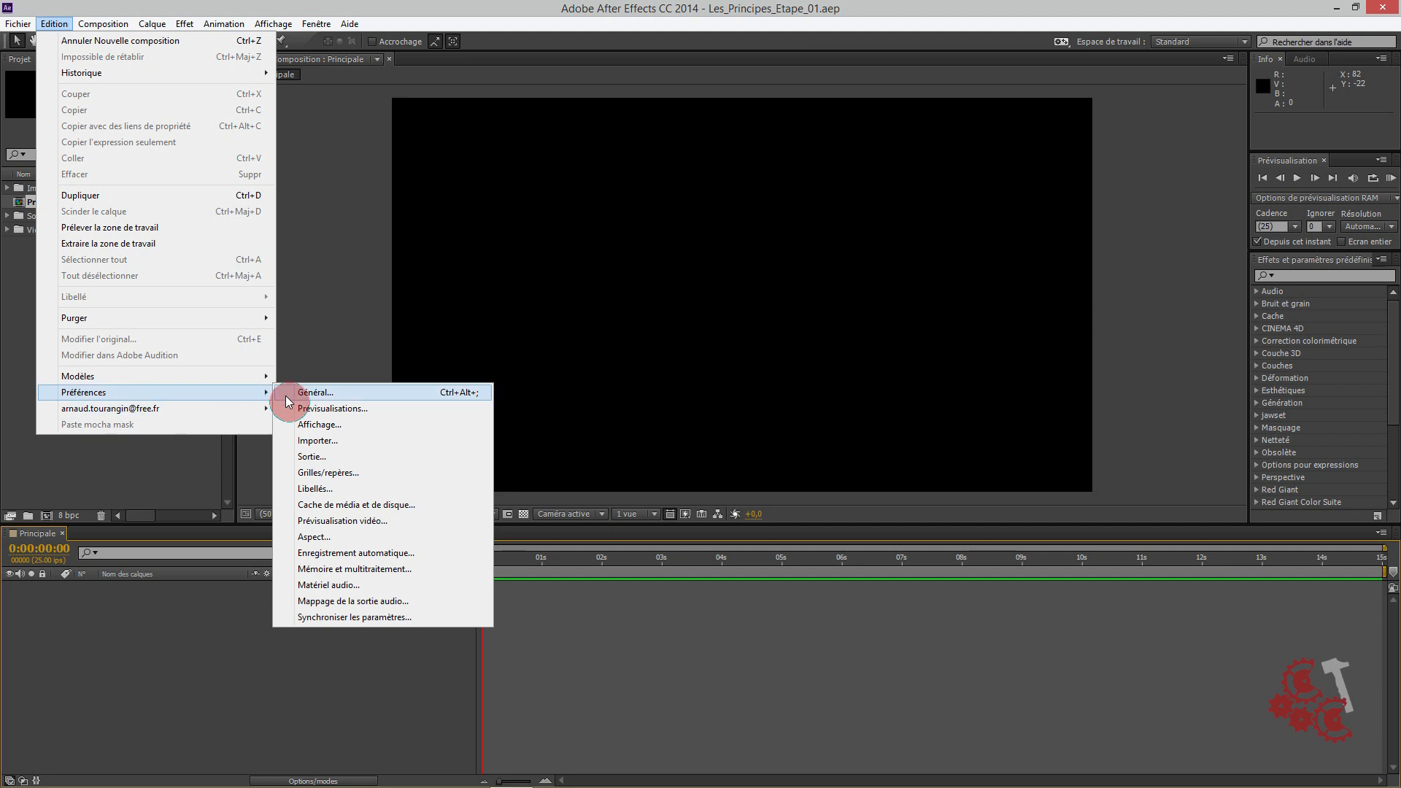
left_click(351, 556)
left_click_drag(317, 11, 612, 133)
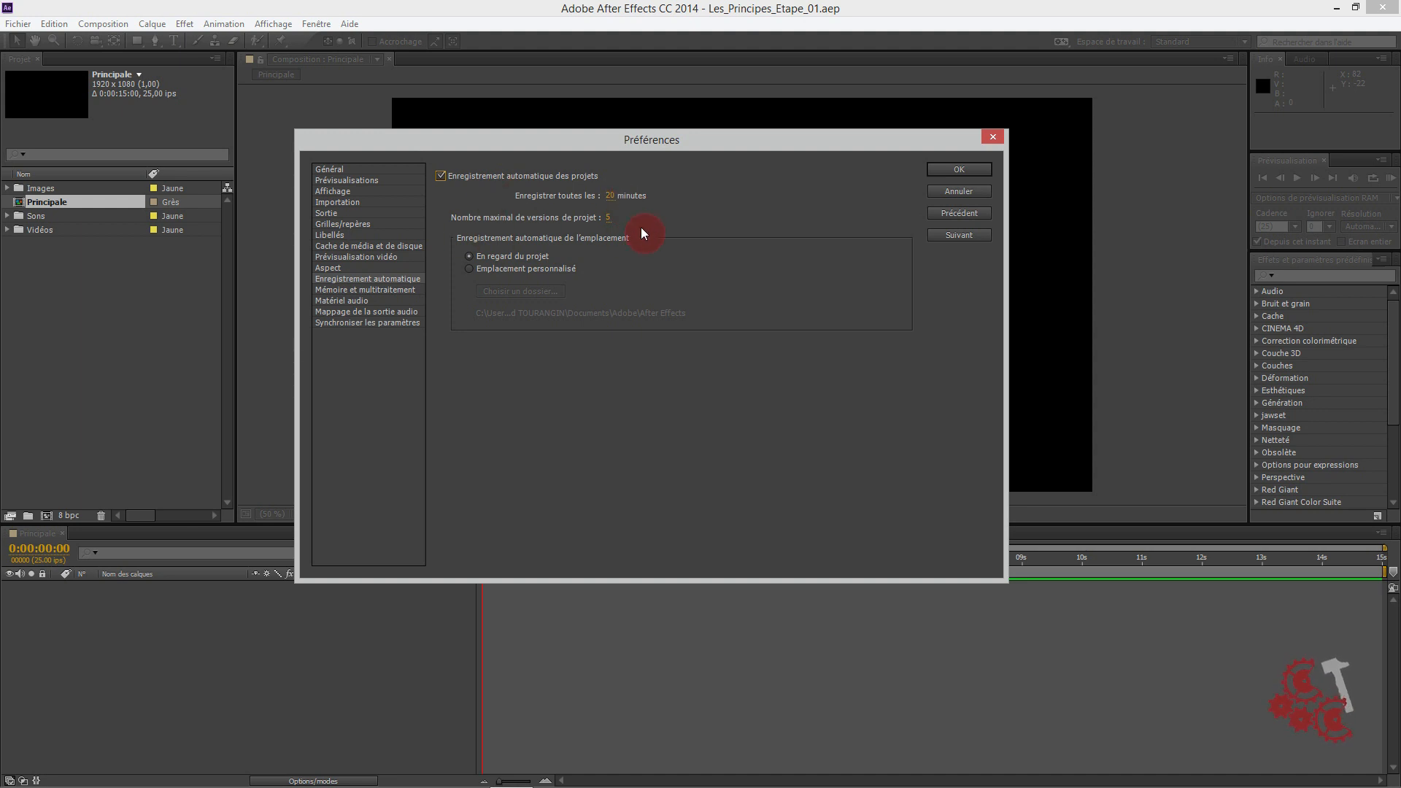
left_click(613, 197)
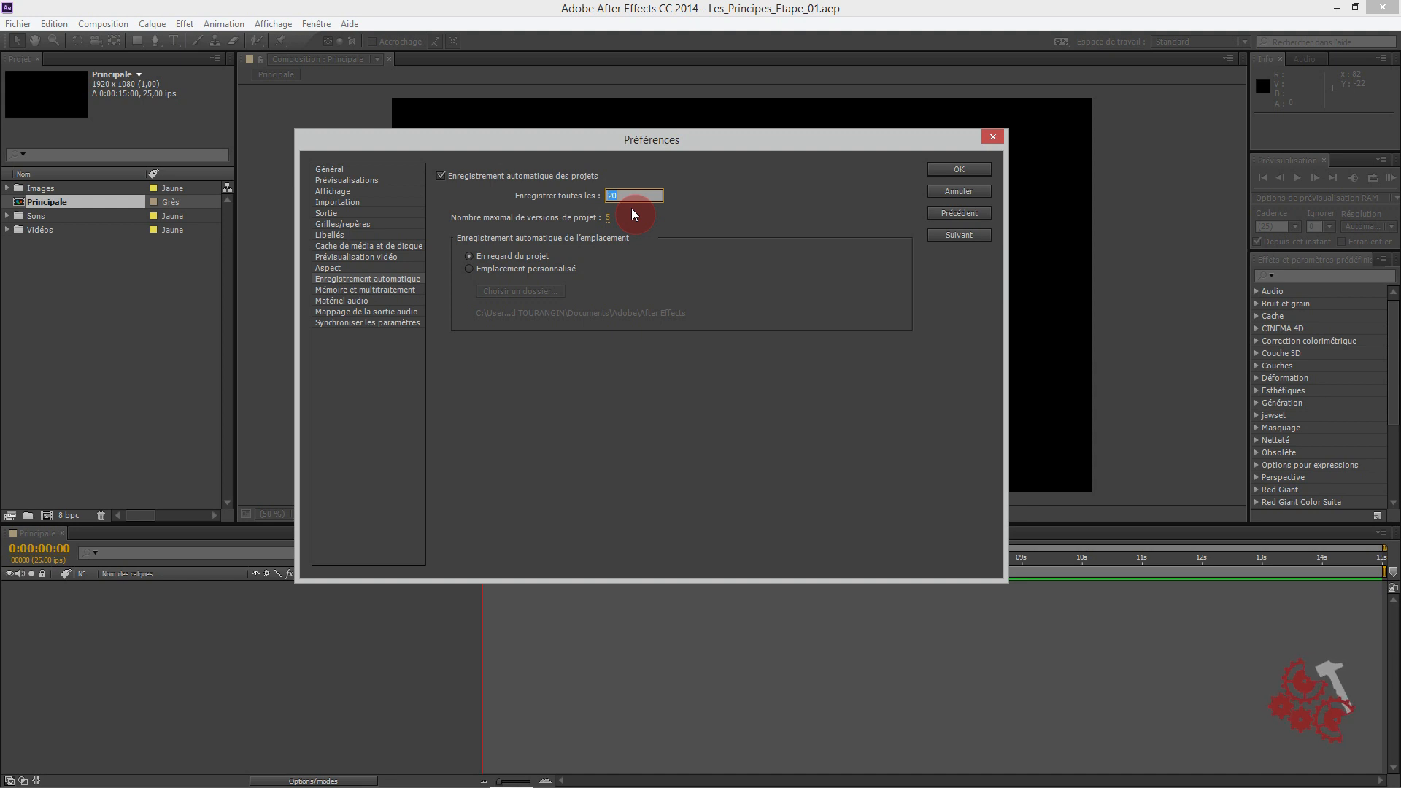
type("10")
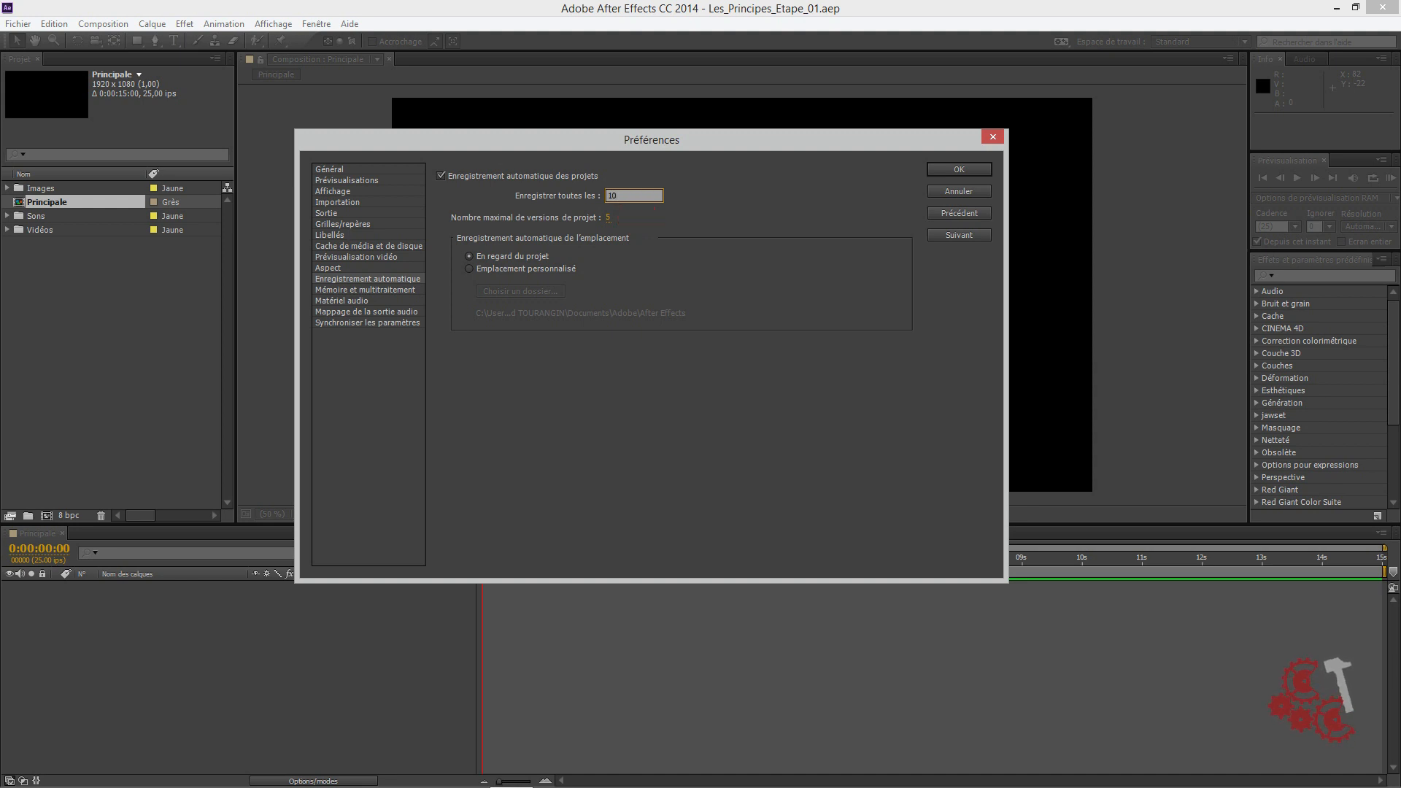
left_click(607, 217)
type("10")
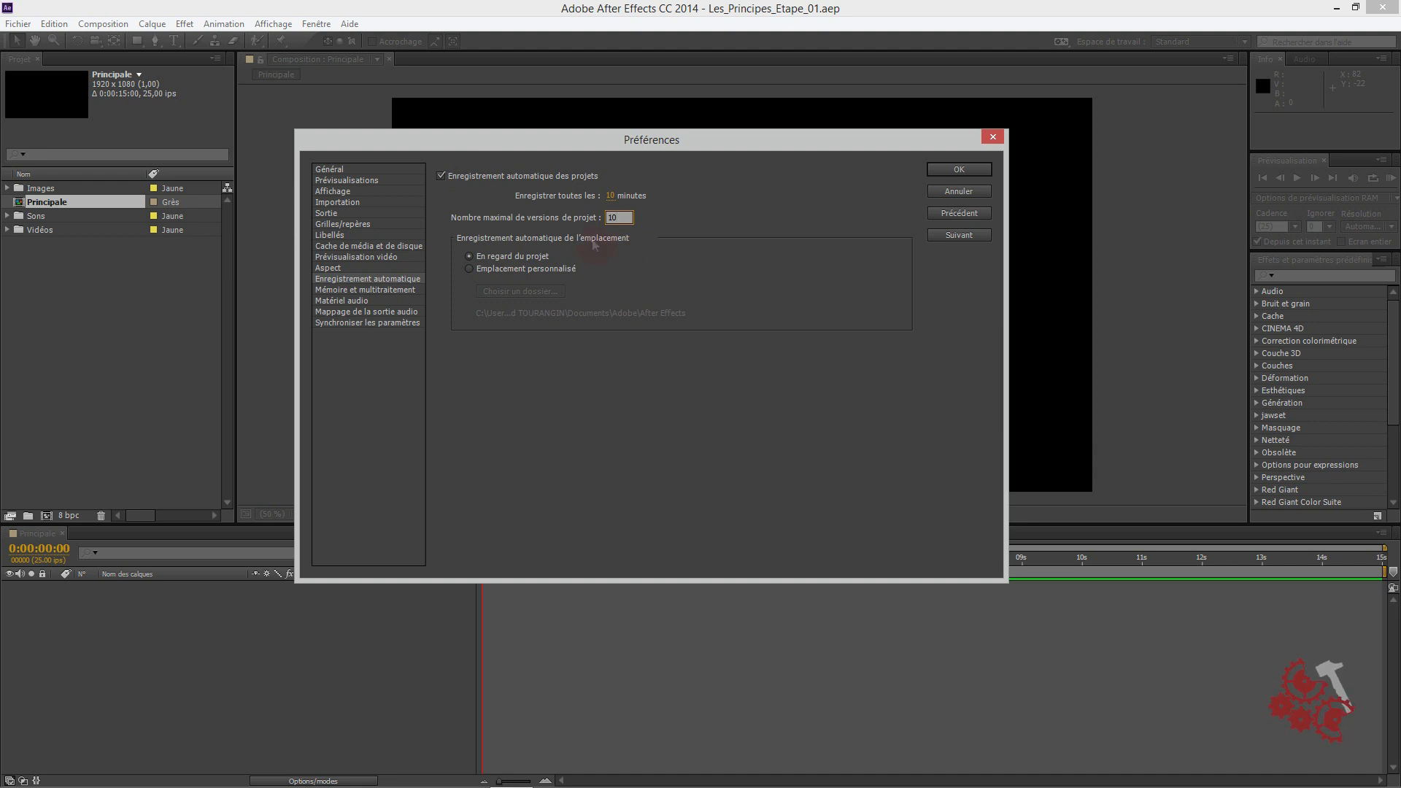
left_click(958, 170)
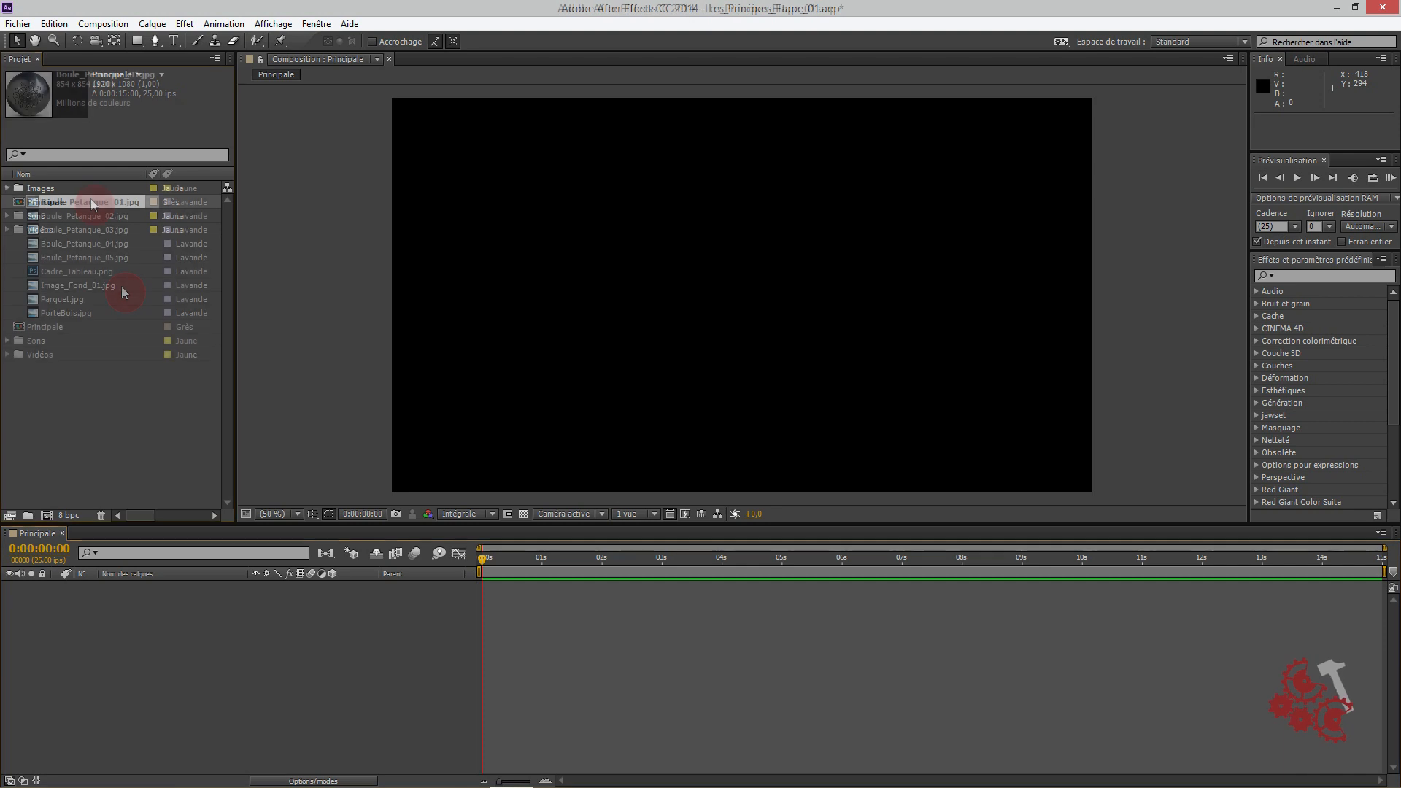
Step: Open the name of Boule_Petanque_01.jpg in the Images folder for editing, and leave it without entering a new name
left_click(90, 198)
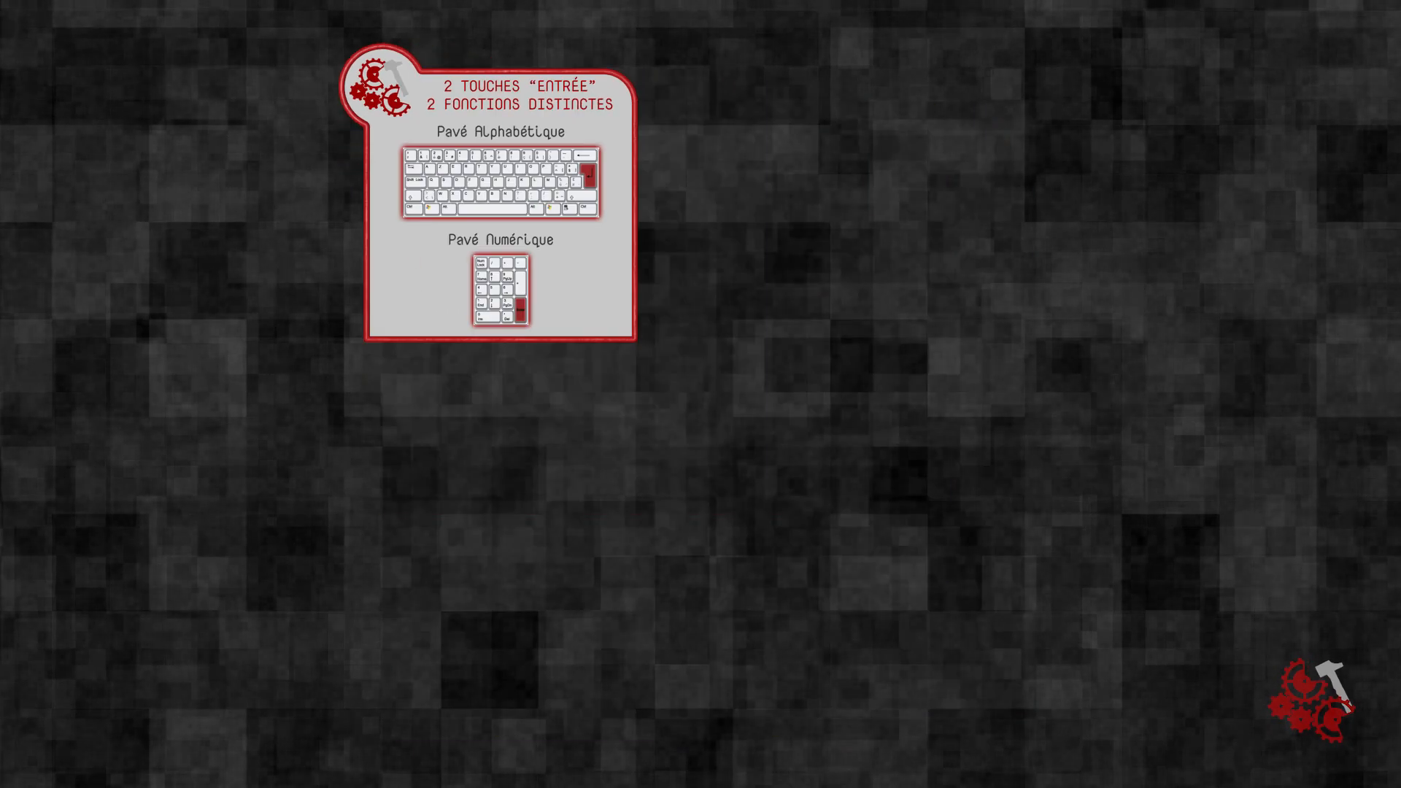
left_click(93, 203)
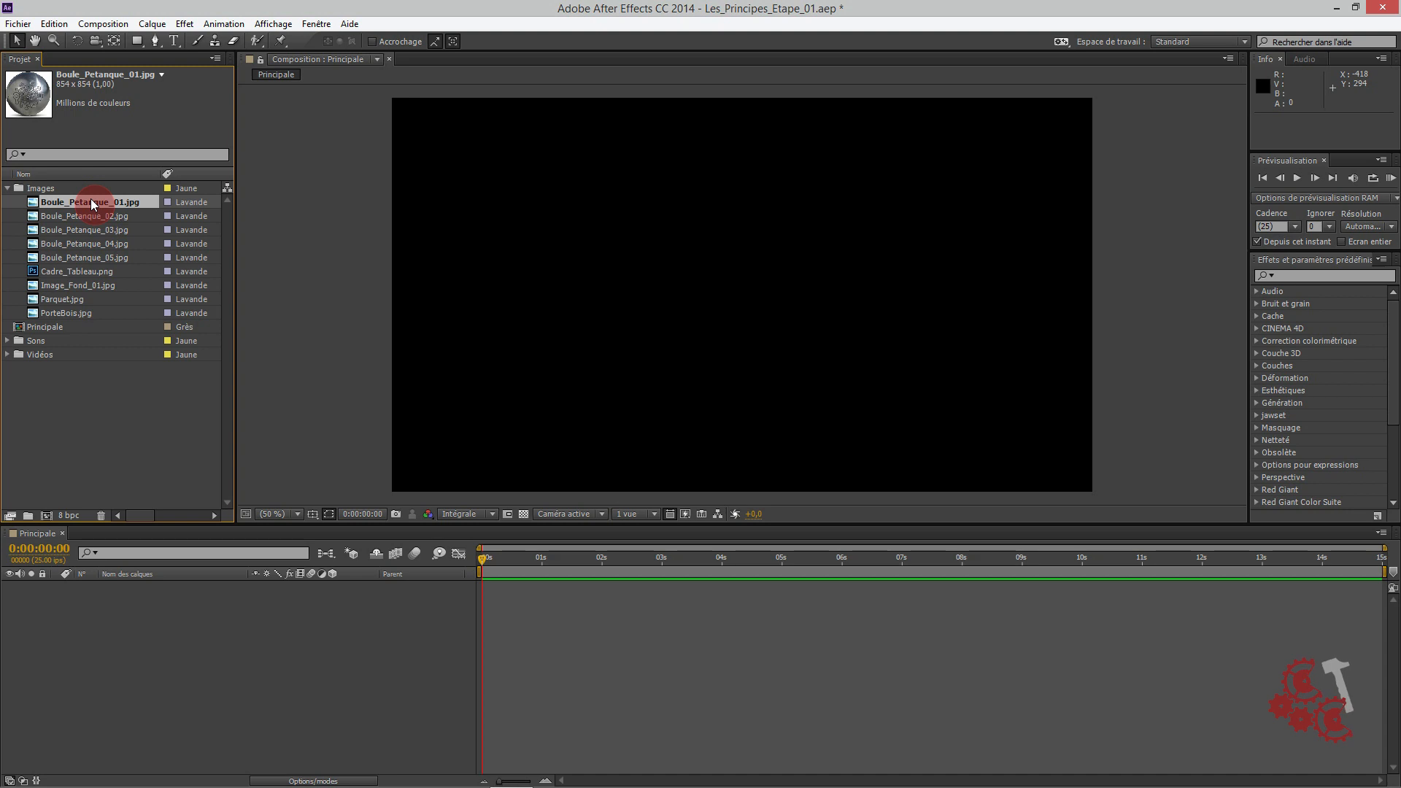
key("Return")
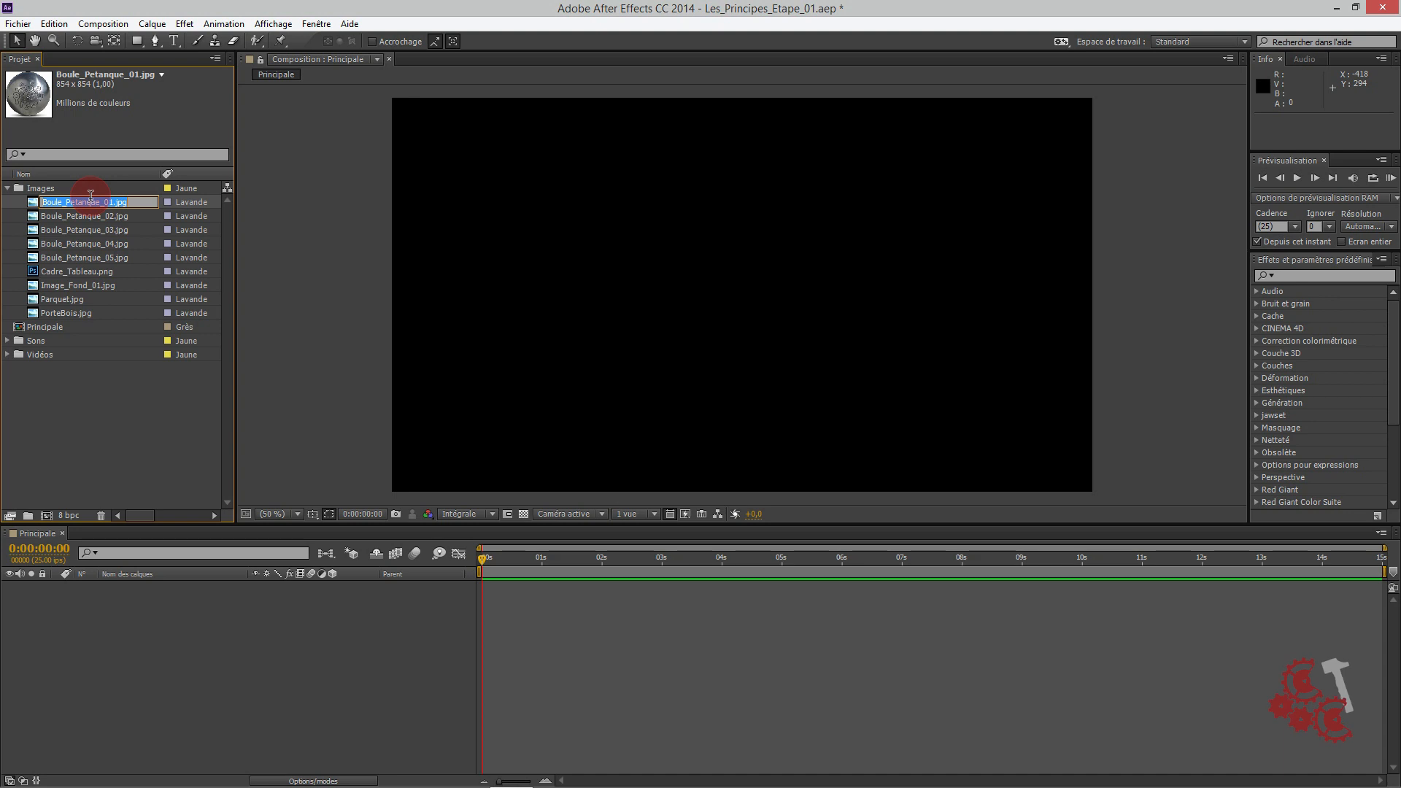
key("Return")
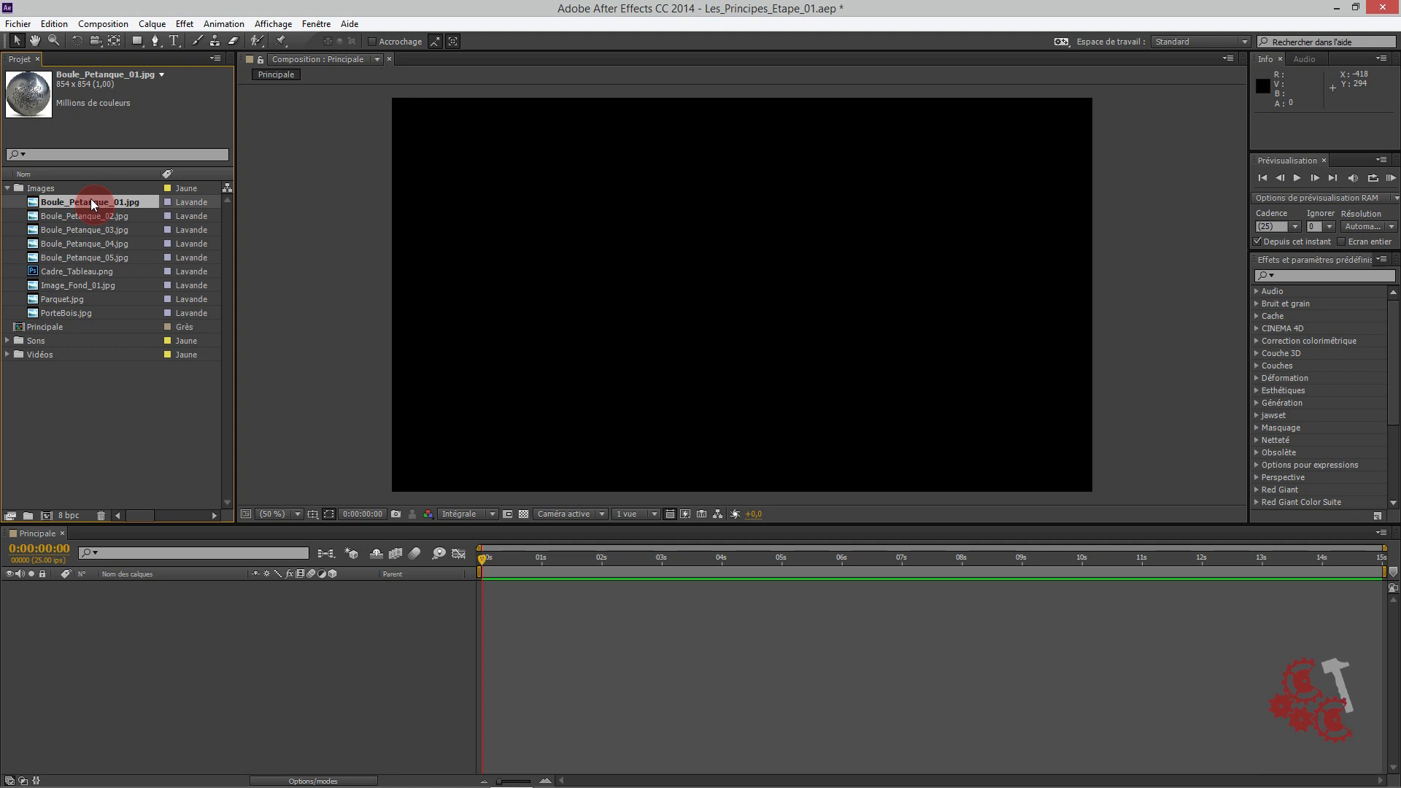
Step: Search the project items for "vin", and clear the search
left_click(44, 153)
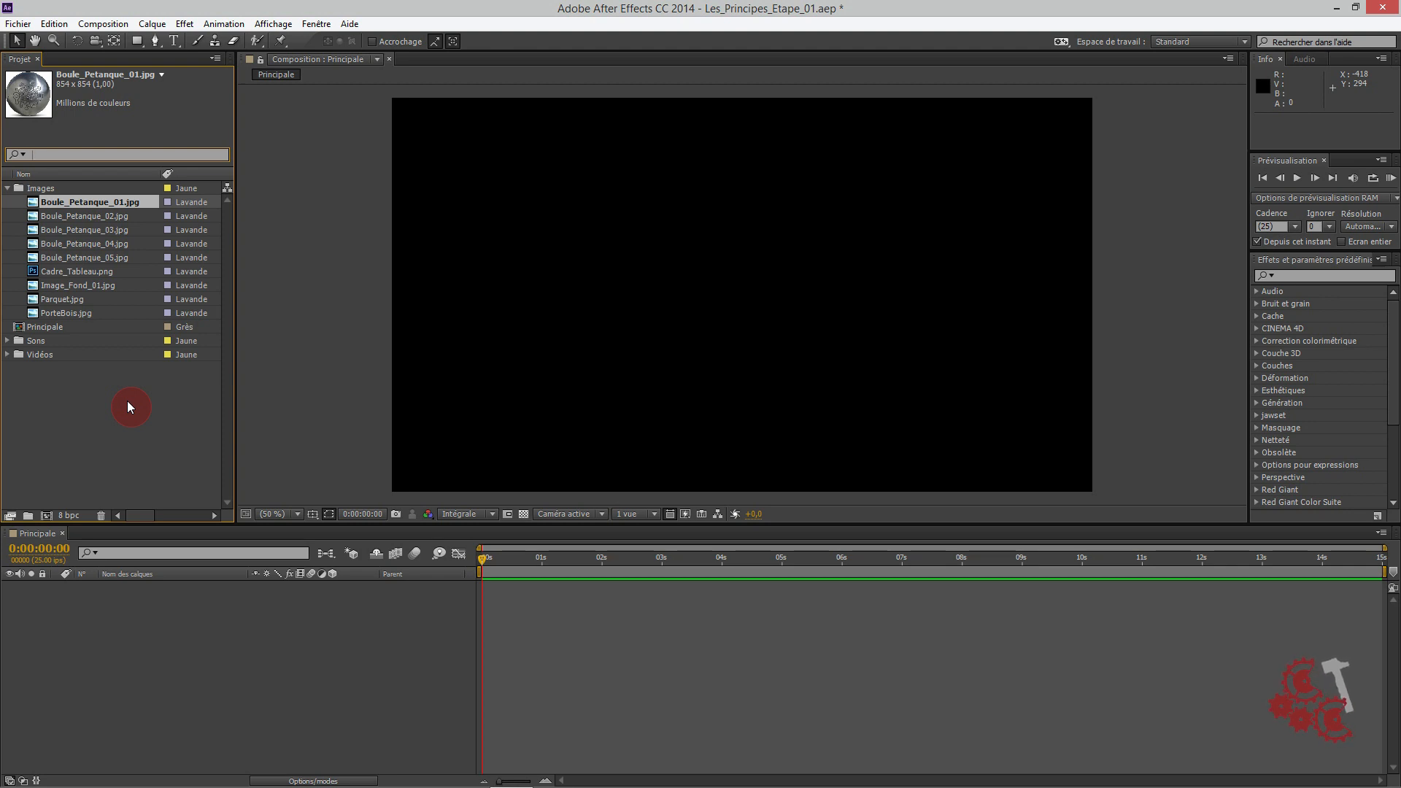
key("ctrl+f")
type("vin")
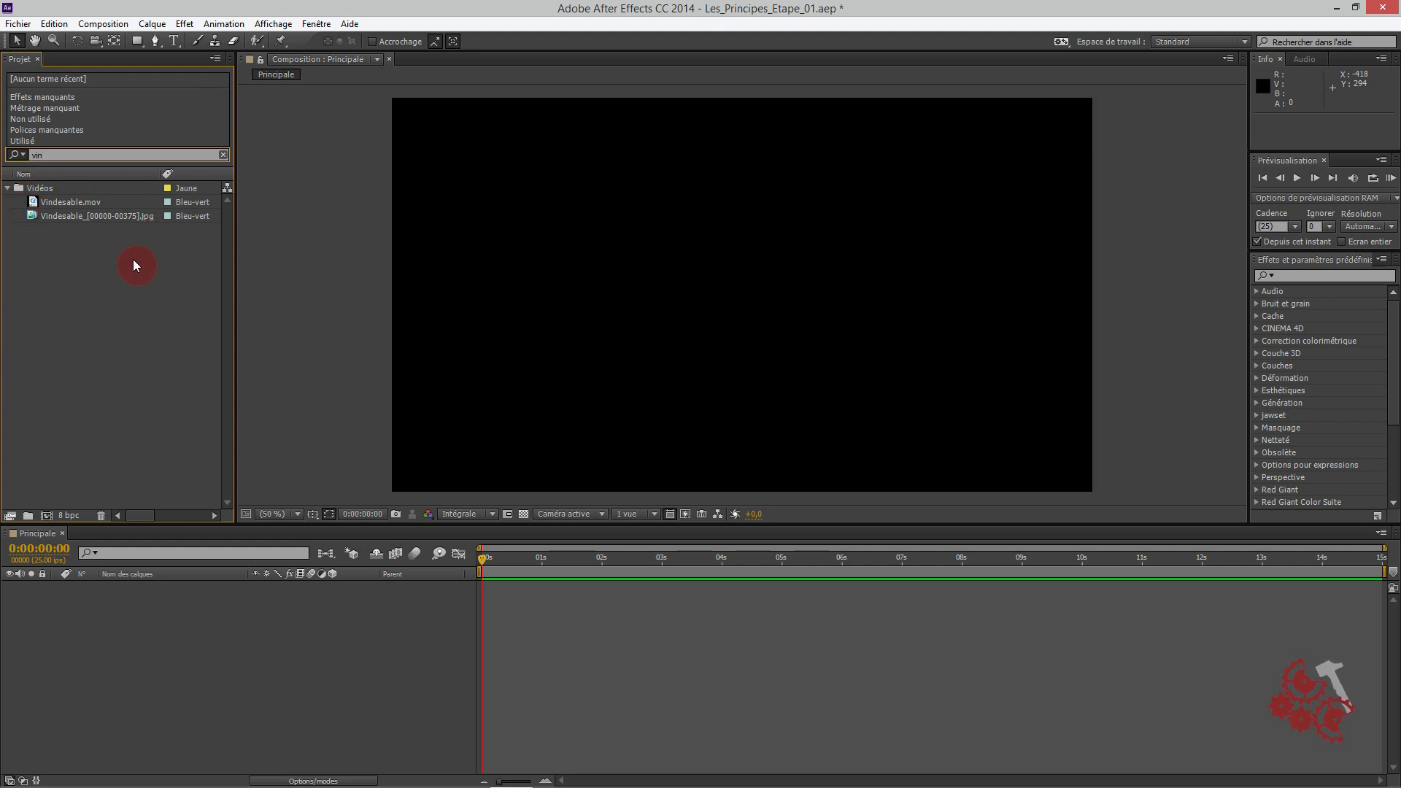
left_click(153, 264)
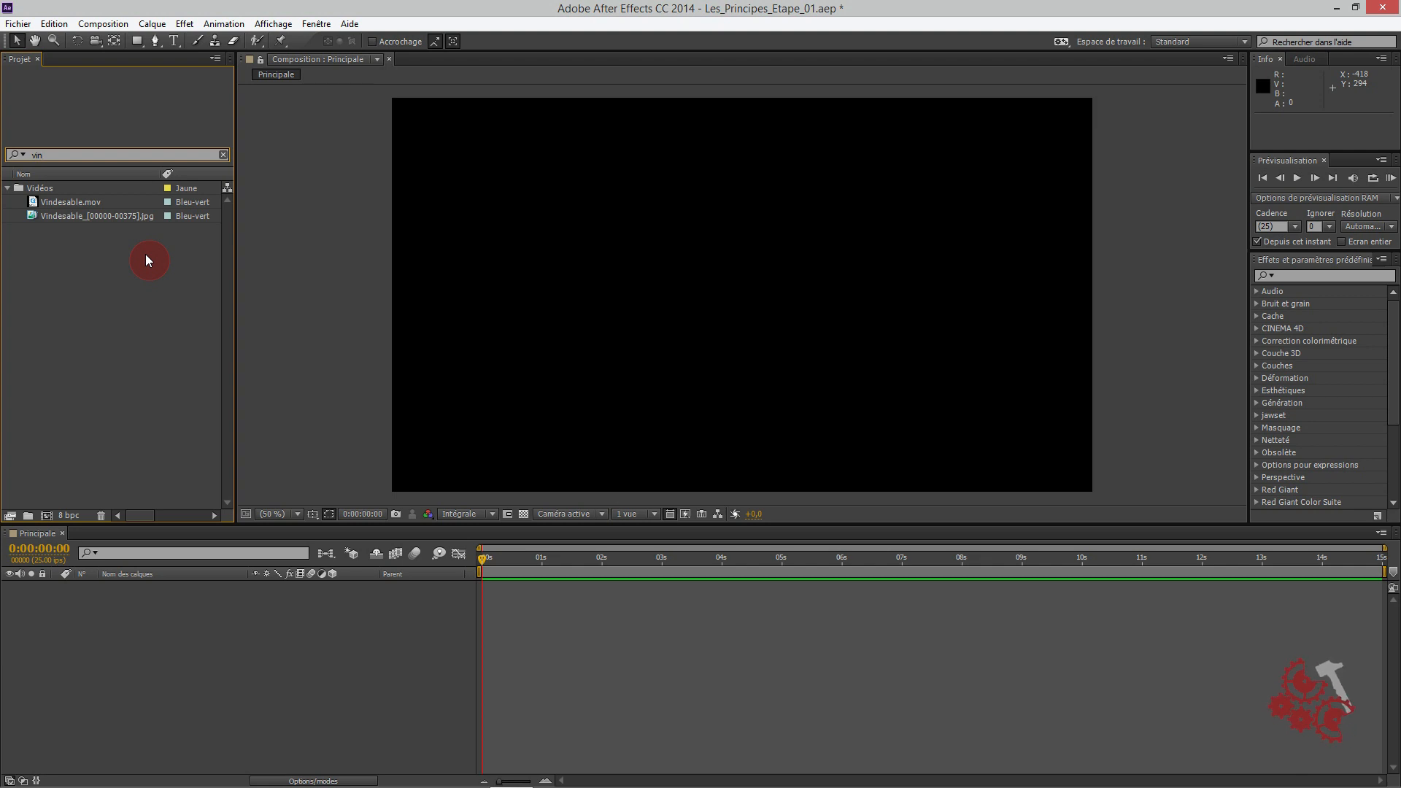
left_click(223, 155)
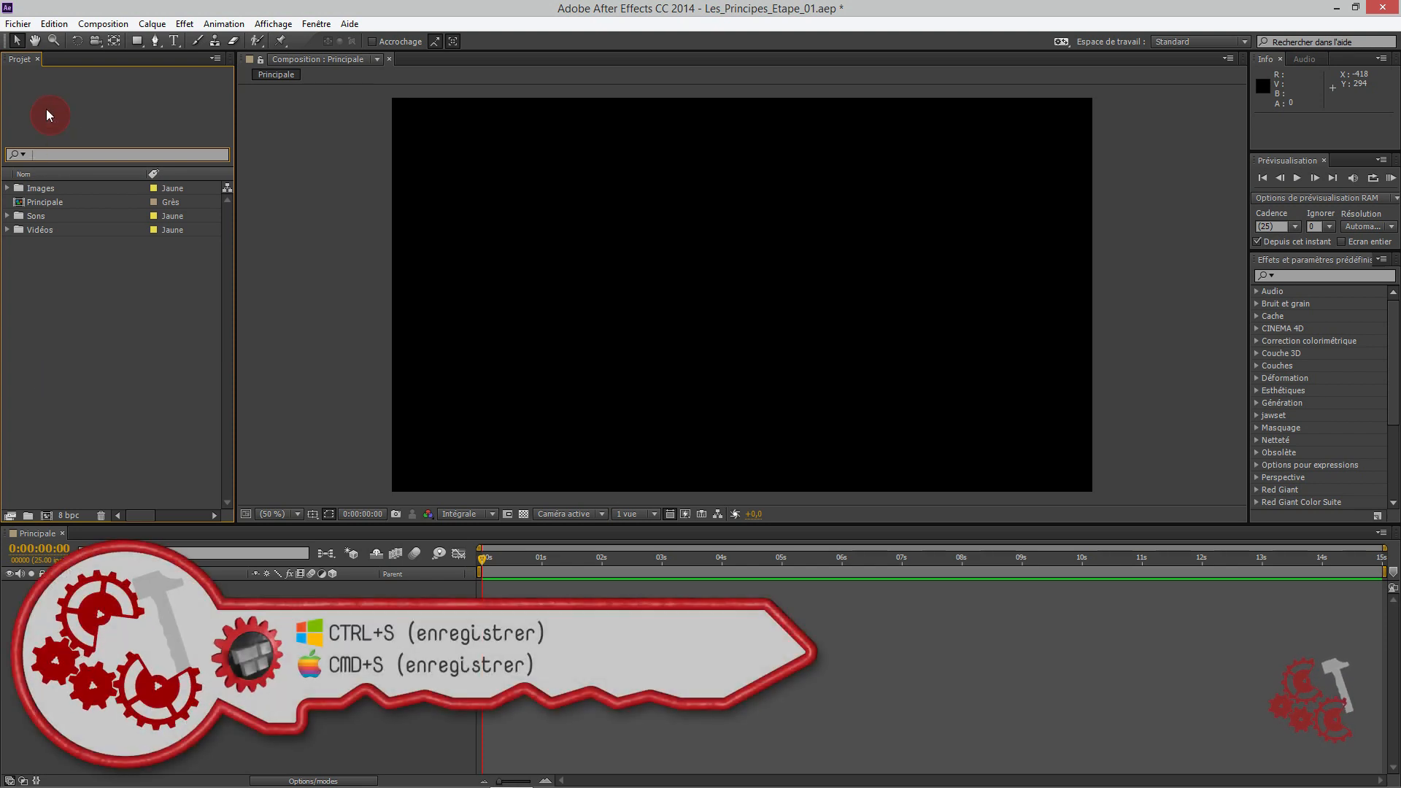
Step: Save the project under its current file name
left_click(16, 25)
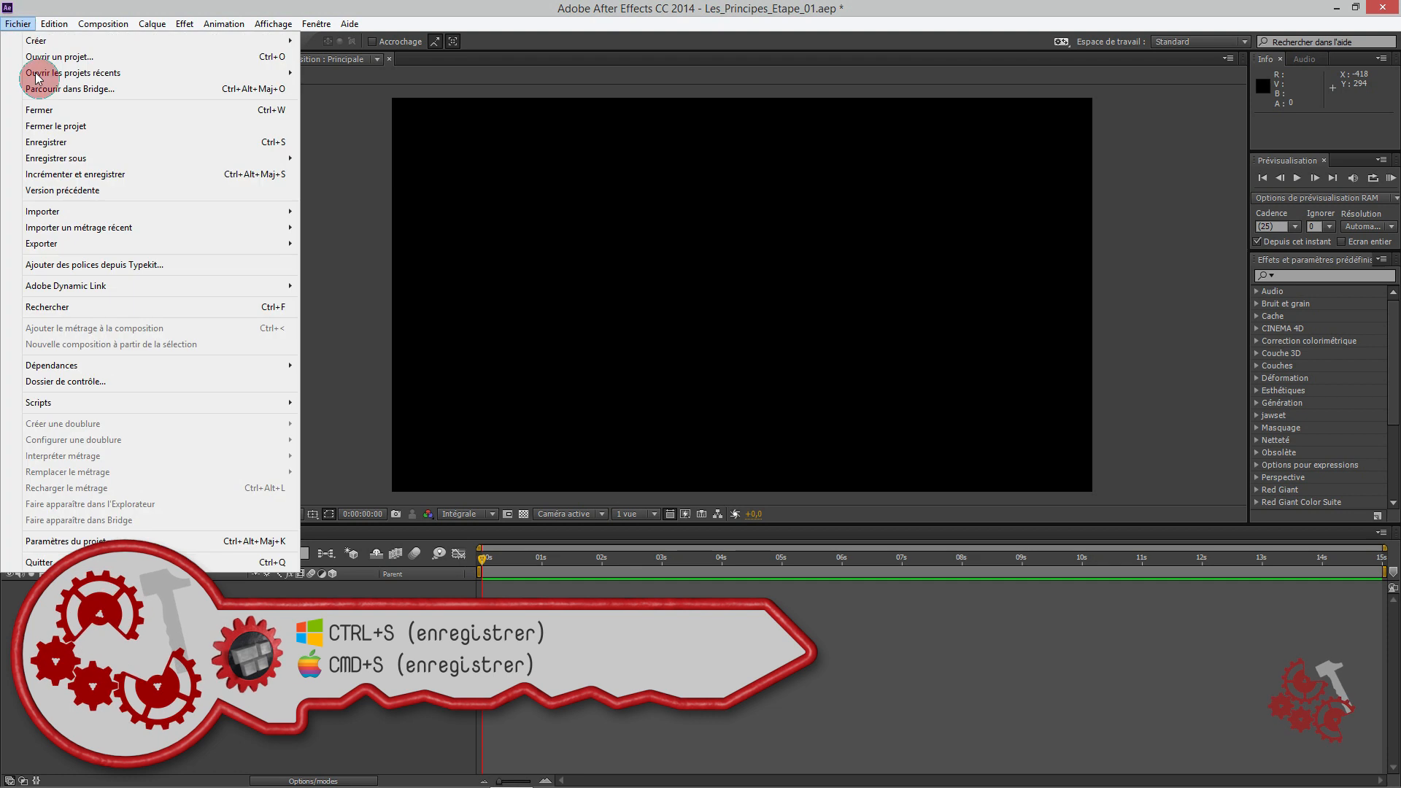
left_click(52, 149)
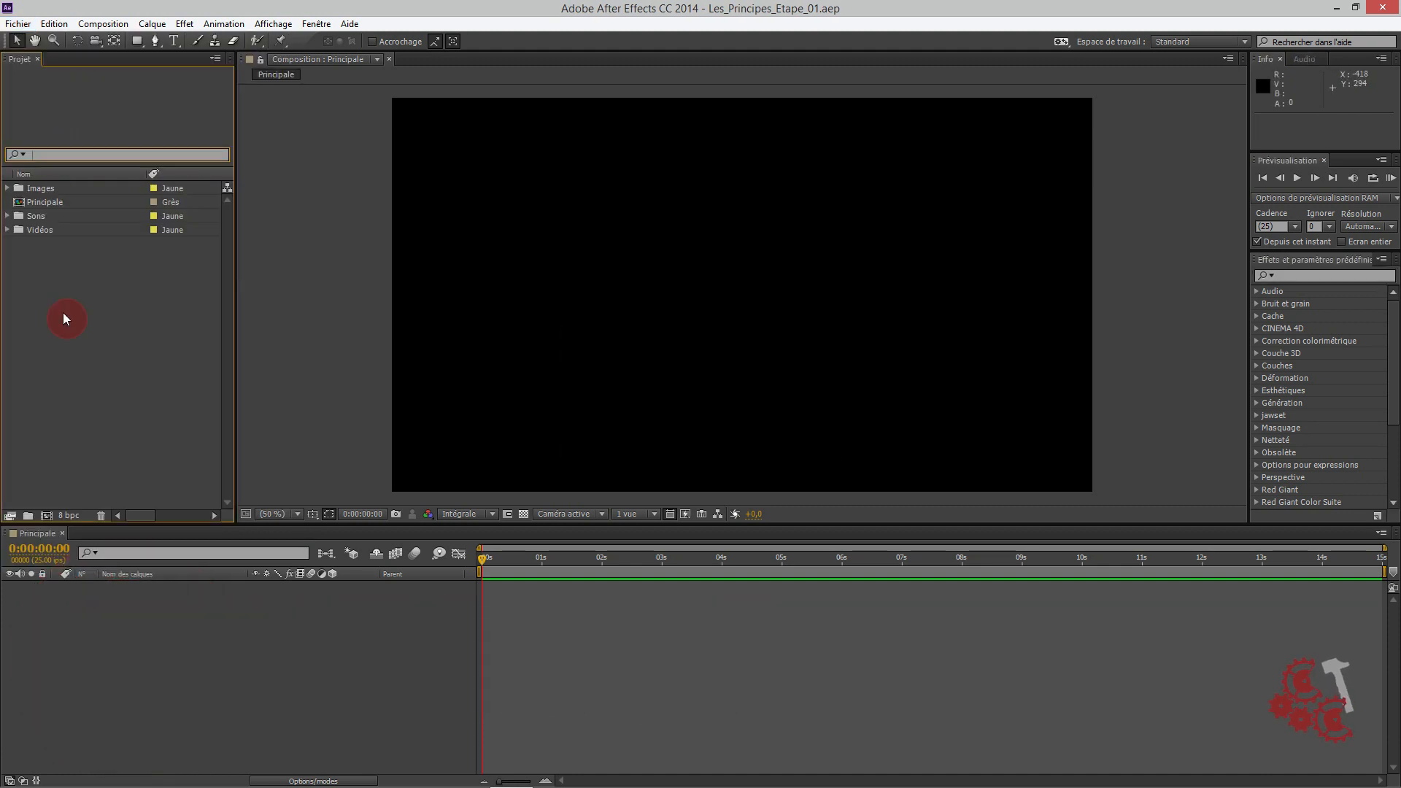